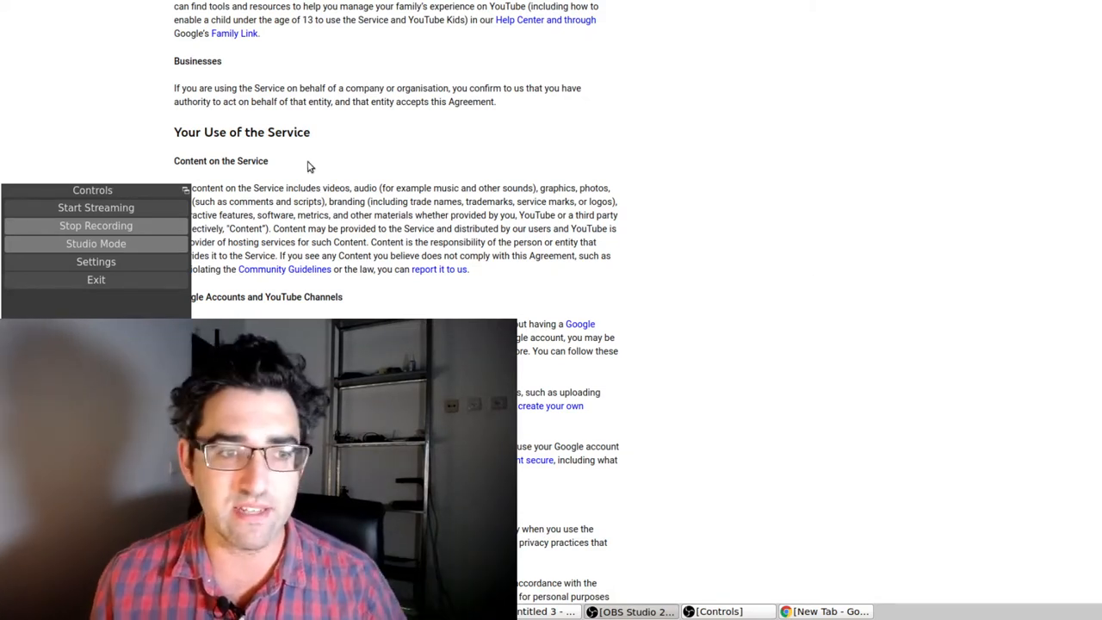
- Scroll back to the top of the YouTube Terms of Service page
{"action": "left_click_drag", "start_coordinate": [96, 191], "coordinate": [104, 227]}
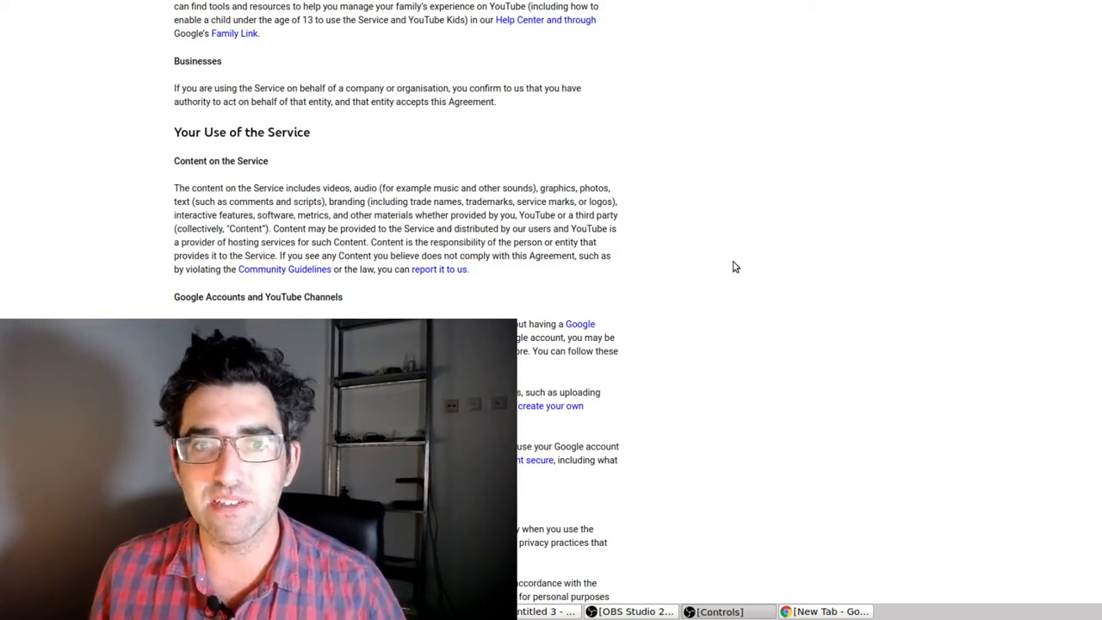
{"action": "scroll", "coordinate": [735, 267], "scroll_direction": "up", "scroll_amount": 5}
{"action": "scroll", "coordinate": [723, 215], "scroll_direction": "up", "scroll_amount": 4}
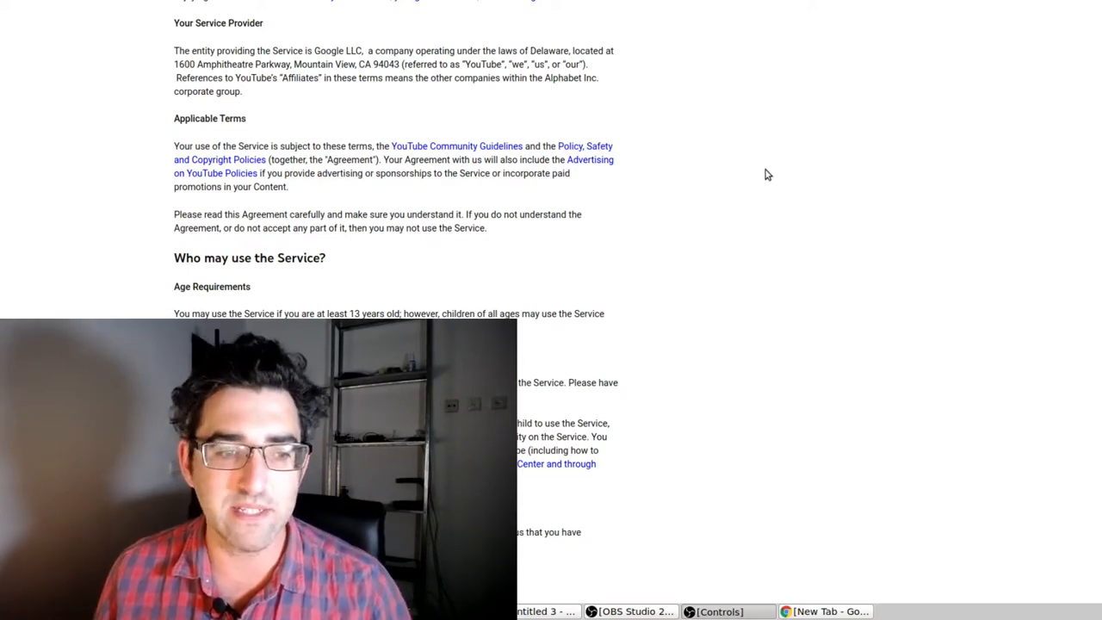
{"action": "scroll", "coordinate": [738, 259], "scroll_direction": "up", "scroll_amount": 2}
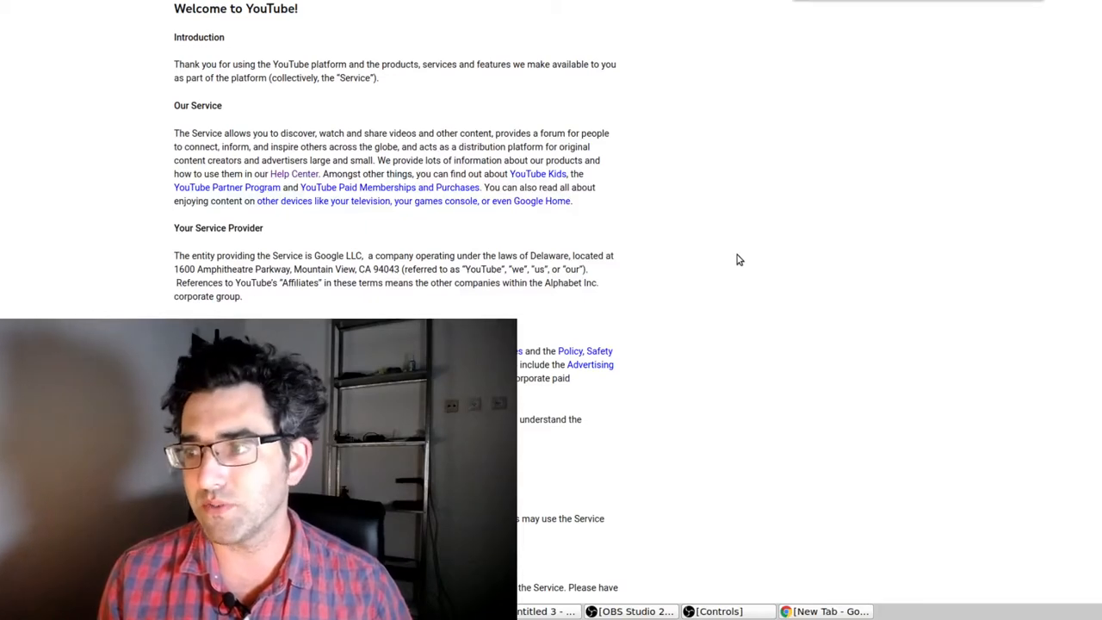
{"action": "scroll", "coordinate": [738, 259], "scroll_direction": "up", "scroll_amount": 5}
{"action": "type", "text": "ch"}
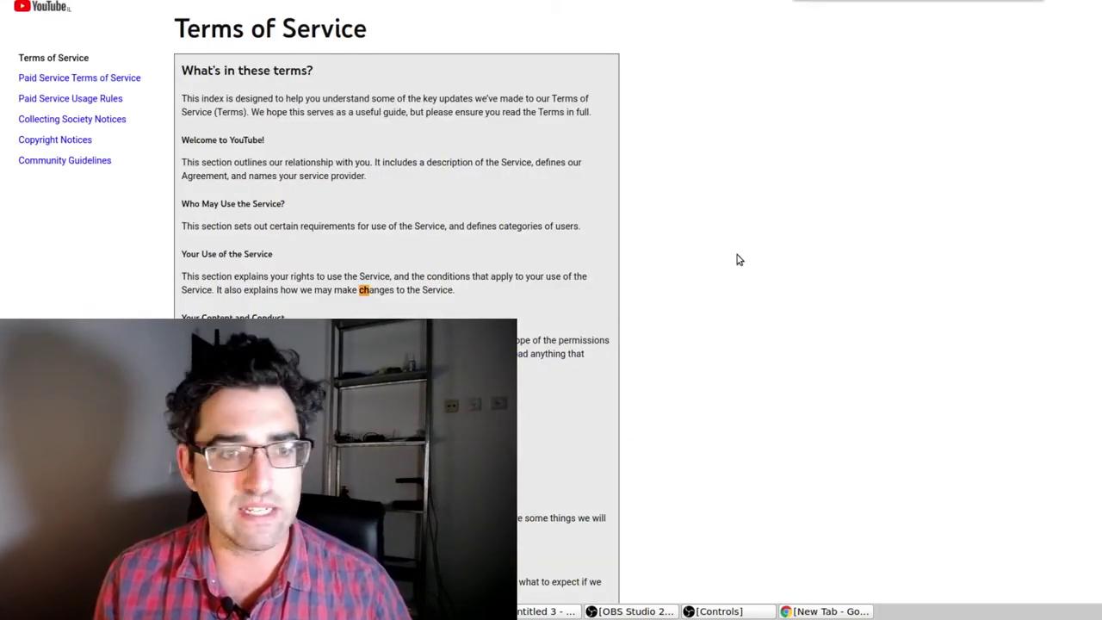
{"action": "type", "text": "annel"}
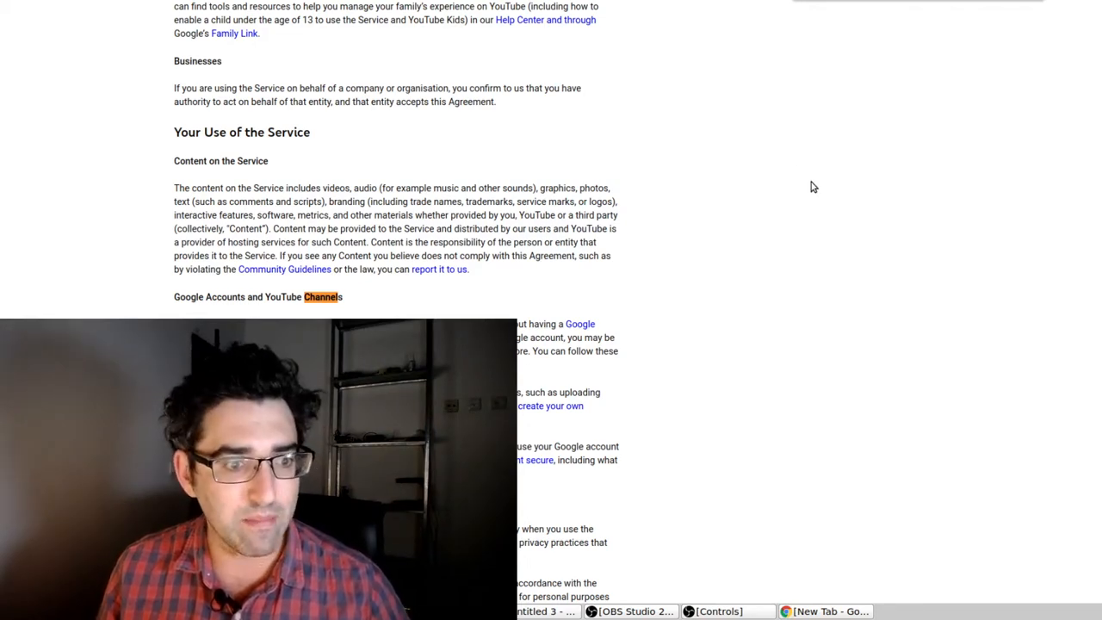
{"action": "scroll", "coordinate": [812, 186], "scroll_direction": "down", "scroll_amount": 3}
{"action": "scroll", "coordinate": [796, 187], "scroll_direction": "down", "scroll_amount": 2}
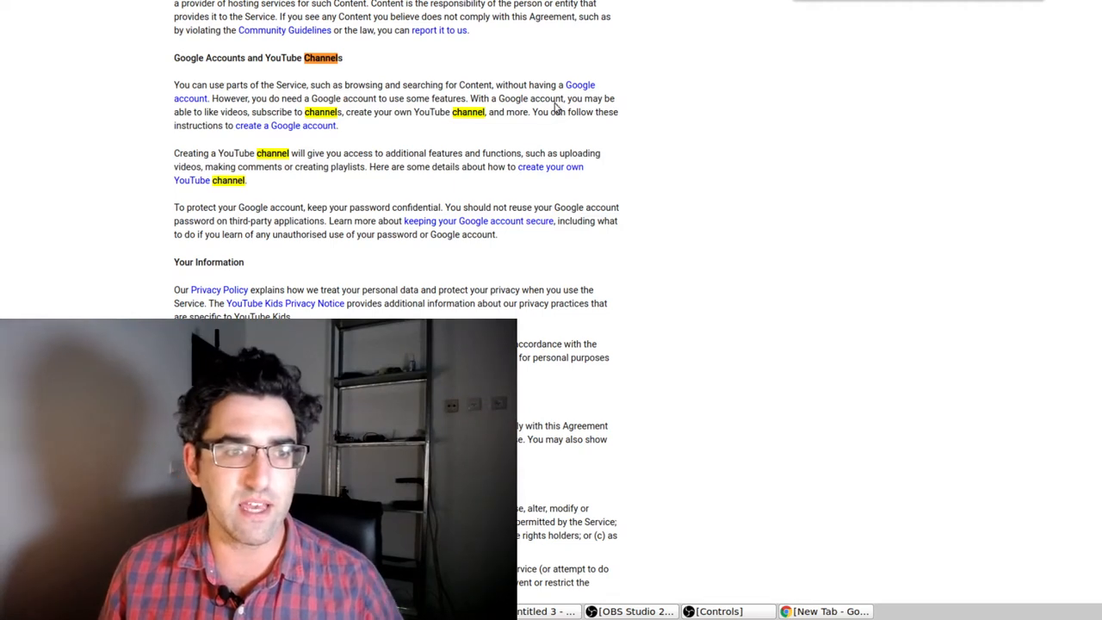
- Search the terms for 'channel' and select the Google Accounts paragraph about browsing without an account
{"action": "left_click_drag", "start_coordinate": [183, 85], "coordinate": [293, 85]}
{"action": "left_click", "coordinate": [218, 97]}
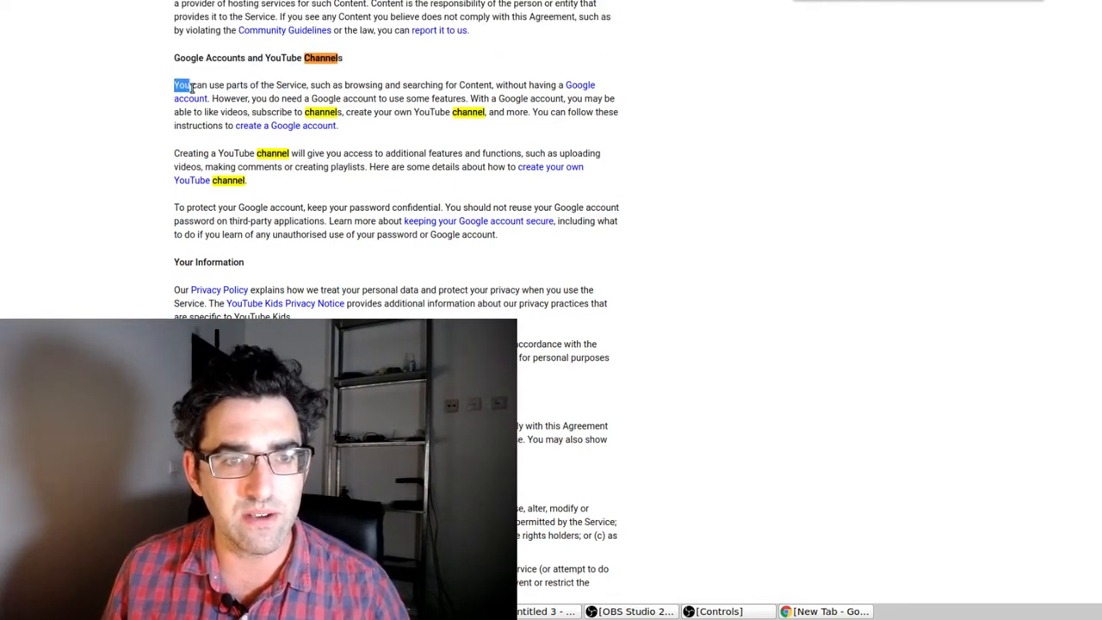
{"action": "left_click_drag", "start_coordinate": [257, 98], "coordinate": [306, 100]}
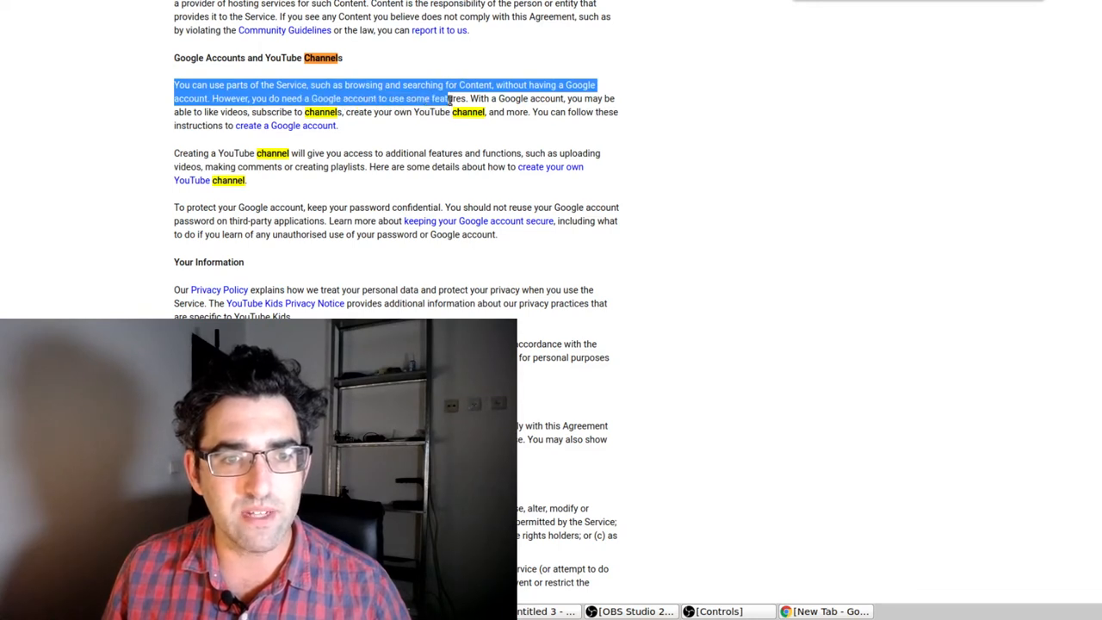
{"action": "left_click_drag", "start_coordinate": [535, 100], "coordinate": [546, 131]}
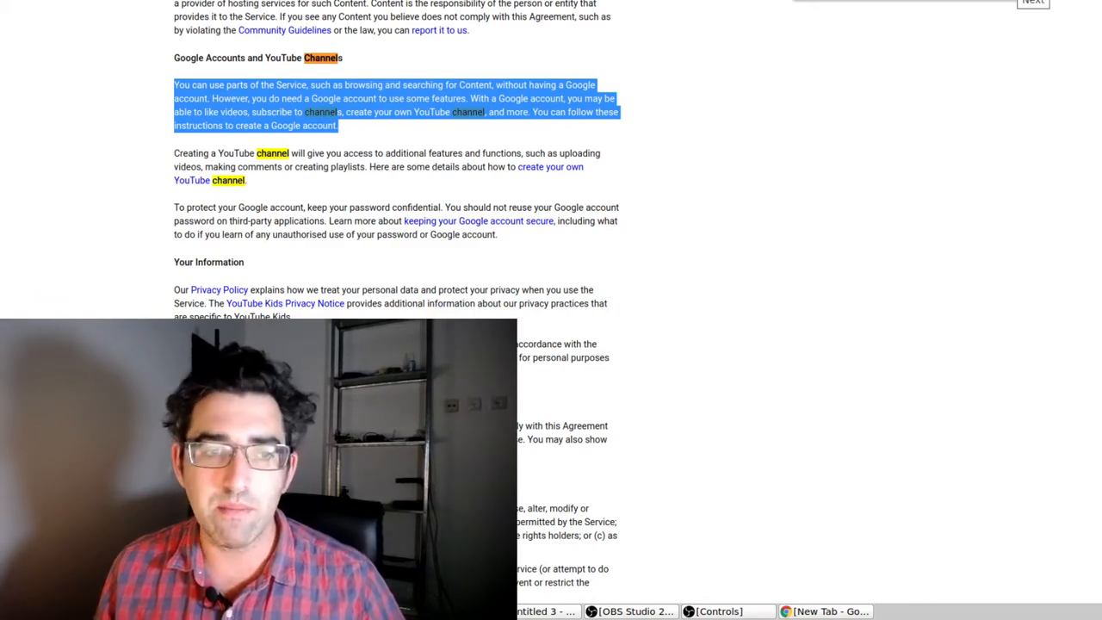
{"action": "key", "text": "Return"}
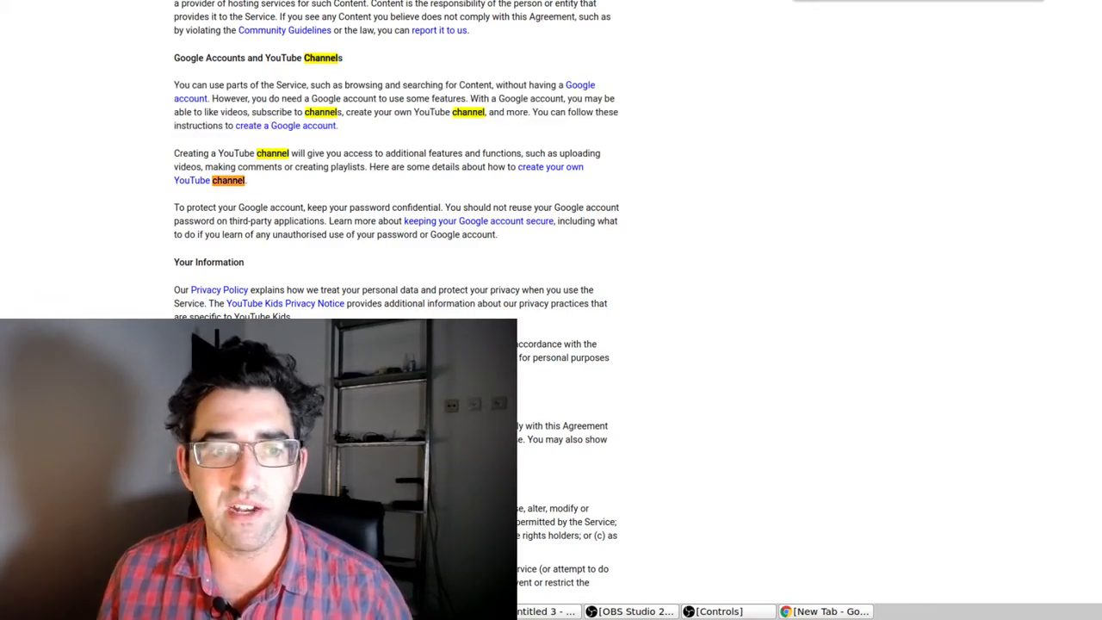
- Step through later 'channel' matches and select the Uploading Content sentences on using your Content
{"action": "key", "text": "Return"}
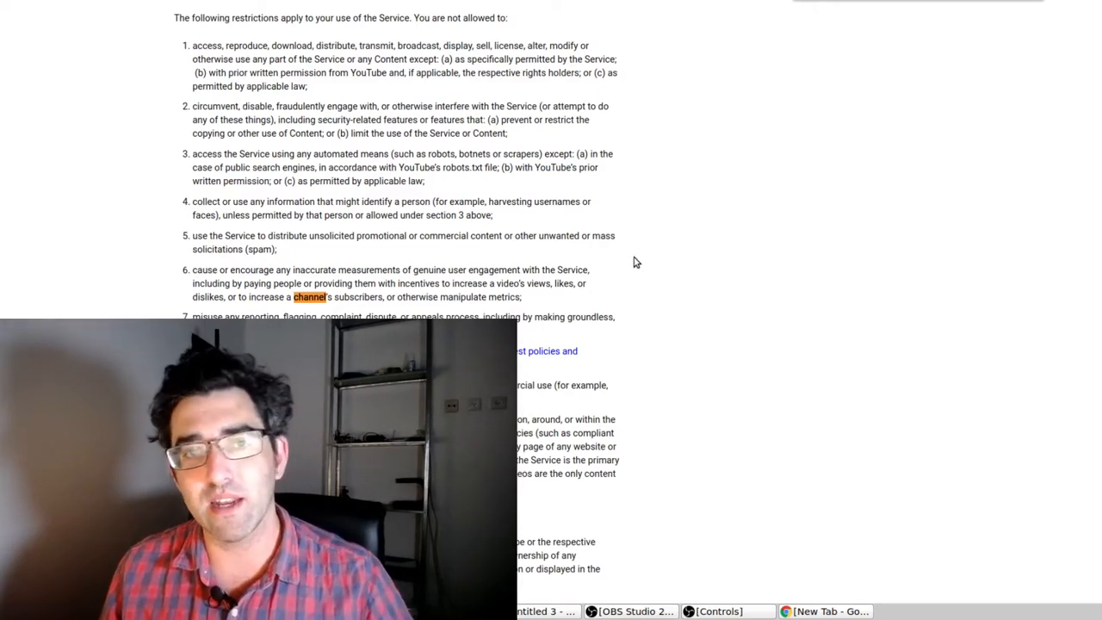
{"action": "key", "text": "Return"}
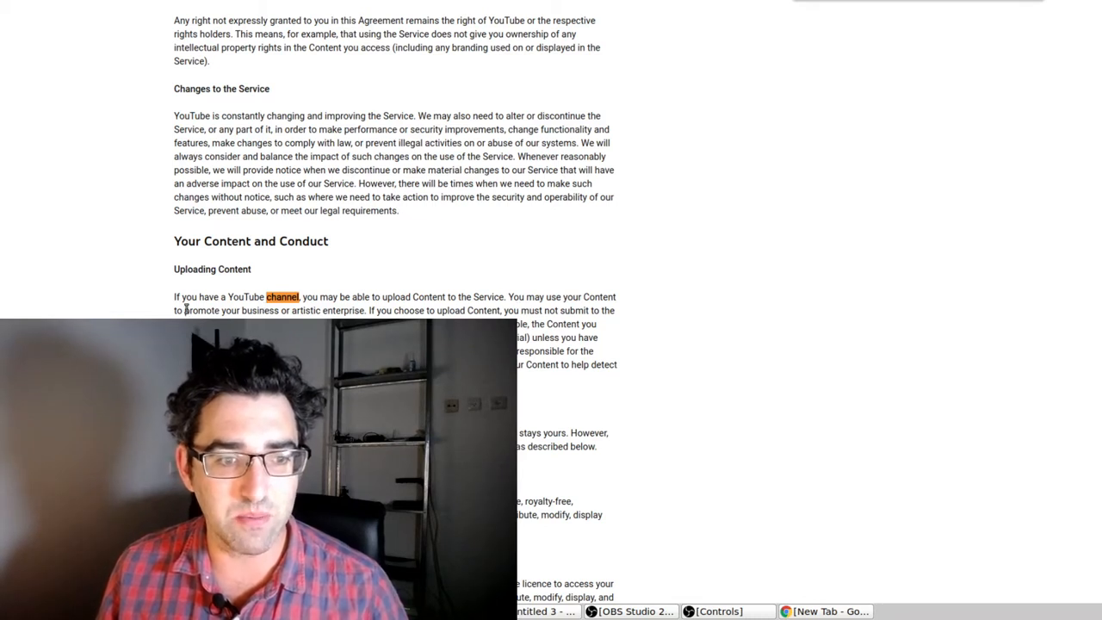
{"action": "left_click_drag", "start_coordinate": [507, 296], "coordinate": [497, 320]}
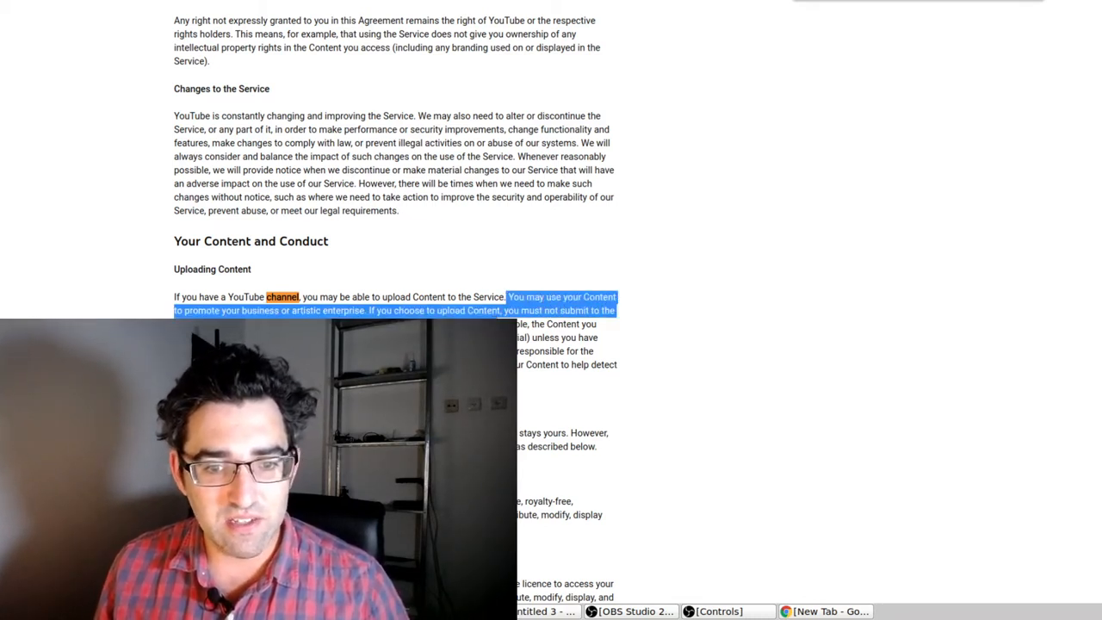
{"action": "left_click_drag", "start_coordinate": [516, 320], "coordinate": [596, 326]}
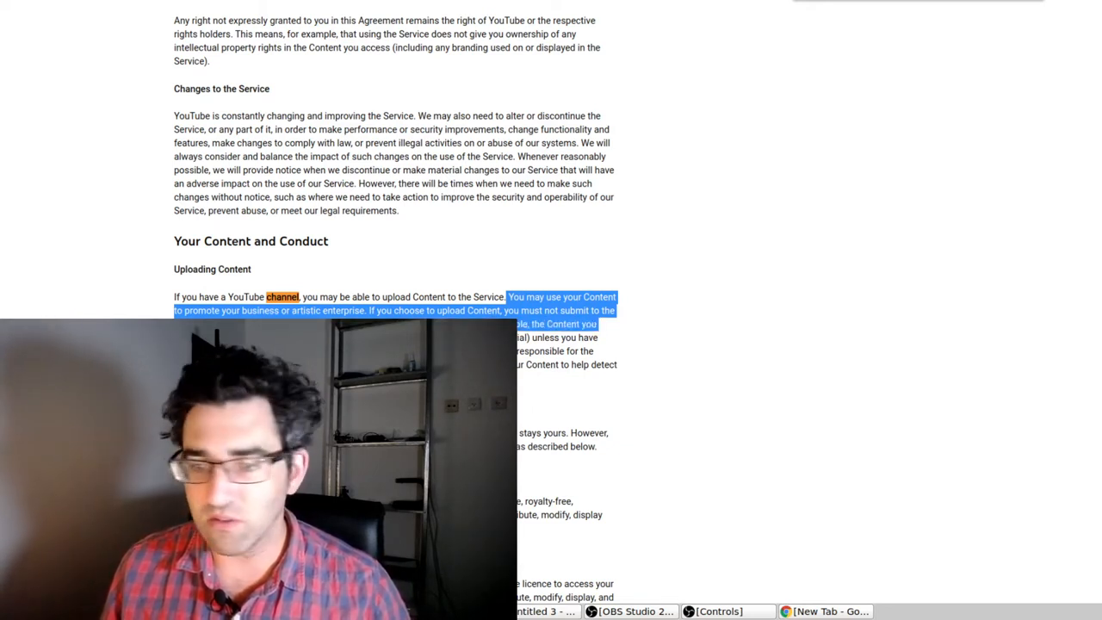
{"action": "key", "text": "alt+Tab"}
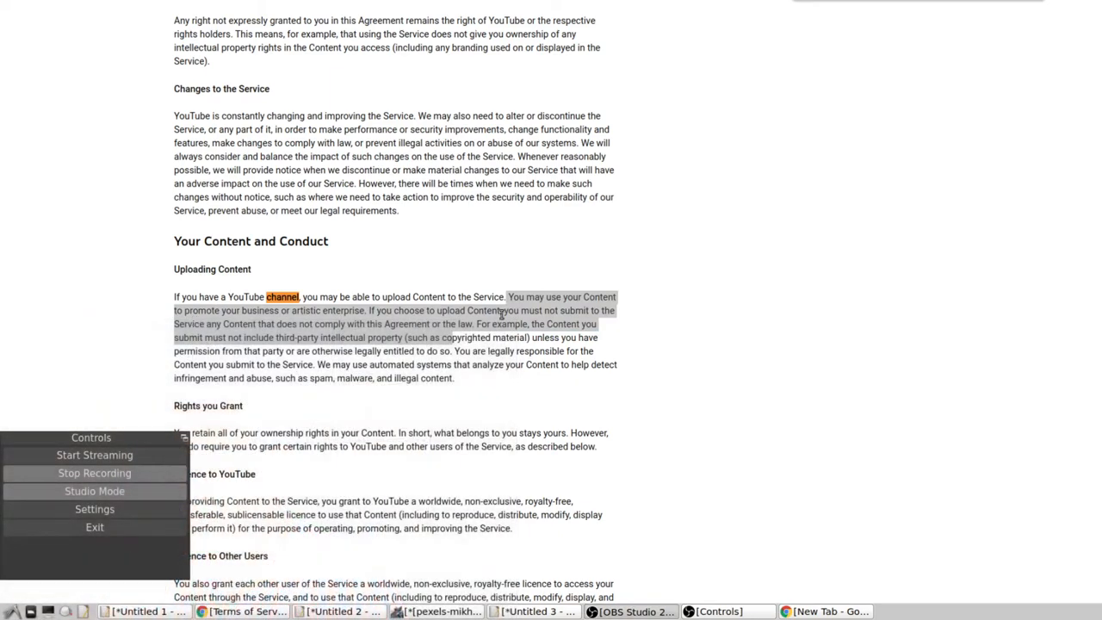
{"action": "scroll", "coordinate": [738, 317], "scroll_direction": "down", "scroll_amount": 2}
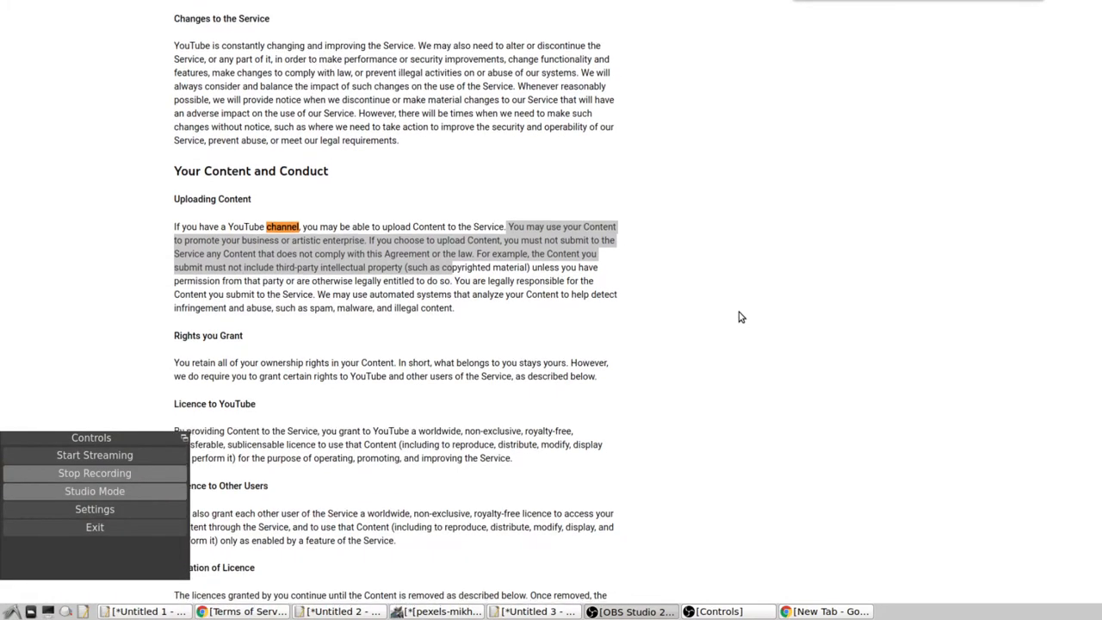
{"action": "scroll", "coordinate": [739, 317], "scroll_direction": "down", "scroll_amount": 2}
{"action": "scroll", "coordinate": [739, 316], "scroll_direction": "down", "scroll_amount": 2}
{"action": "scroll", "coordinate": [737, 317], "scroll_direction": "down", "scroll_amount": 1}
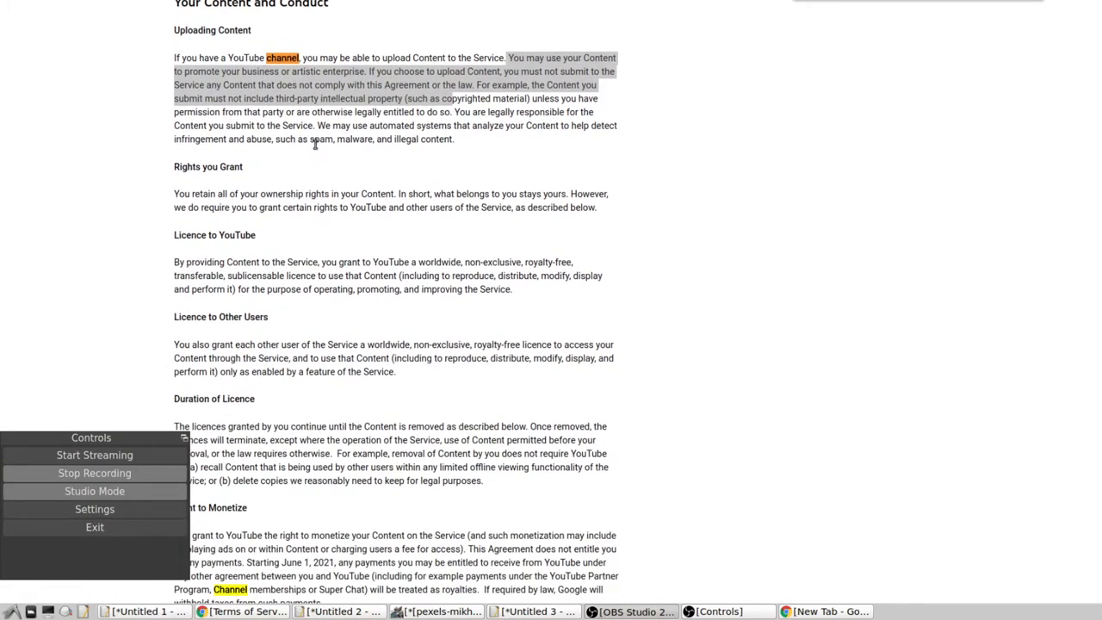
- Select the sentence on automated systems detecting infringement, spam, malware and illegal content
{"action": "left_click_drag", "start_coordinate": [316, 125], "coordinate": [527, 153]}
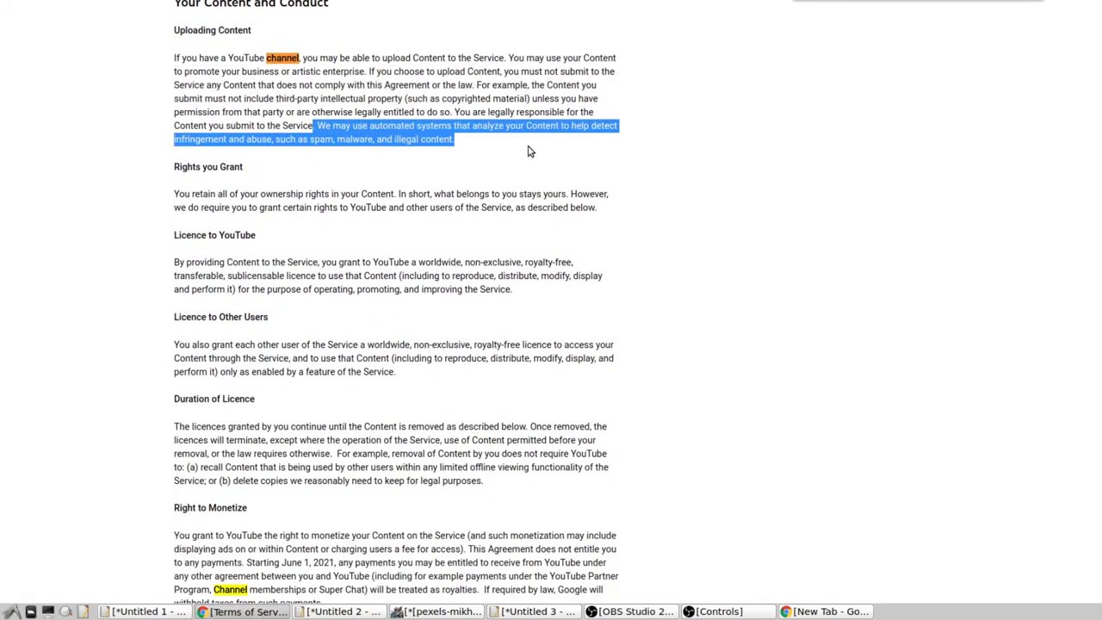
{"action": "scroll", "coordinate": [529, 152], "scroll_direction": "up", "scroll_amount": 1}
{"action": "scroll", "coordinate": [529, 152], "scroll_direction": "up", "scroll_amount": 1}
{"action": "scroll", "coordinate": [530, 152], "scroll_direction": "up", "scroll_amount": 1}
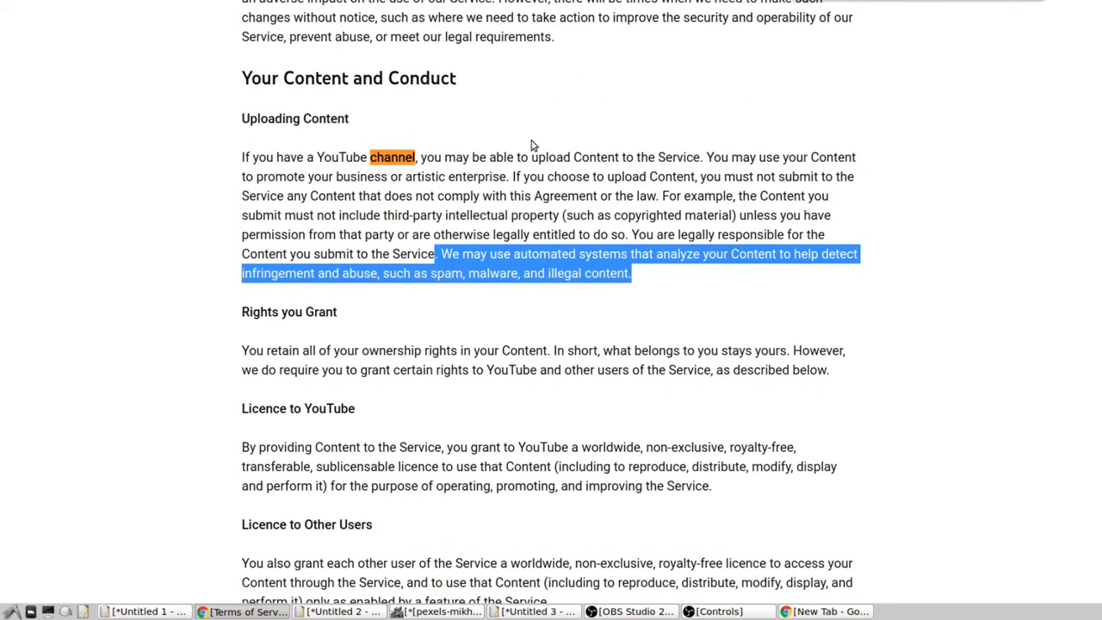
{"action": "scroll", "coordinate": [531, 140], "scroll_direction": "down", "scroll_amount": 2}
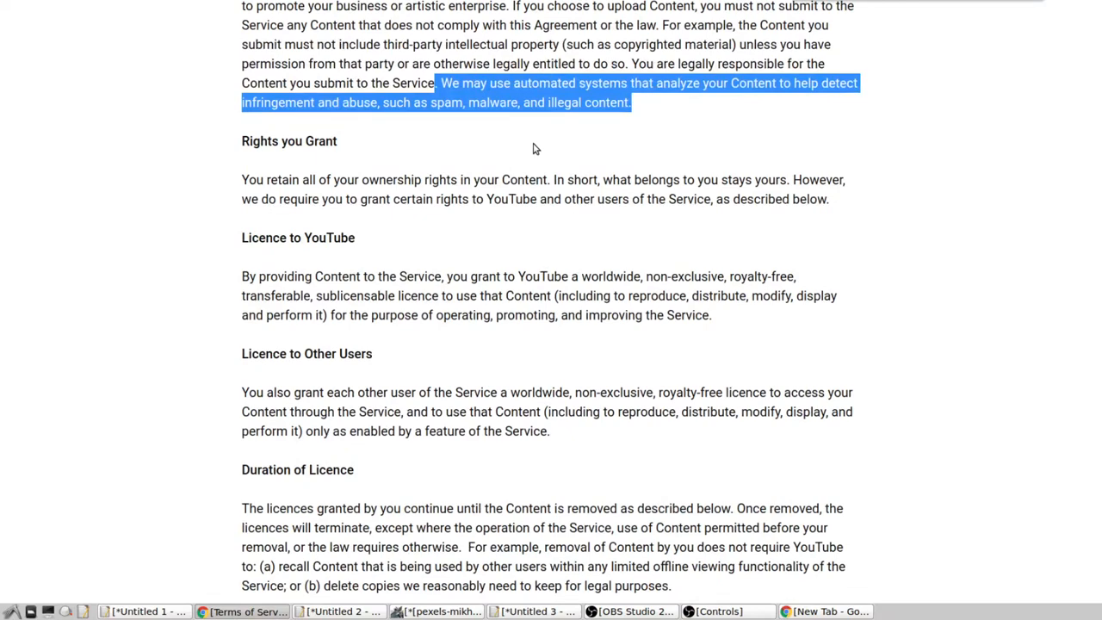
{"action": "scroll", "coordinate": [532, 148], "scroll_direction": "down", "scroll_amount": 2}
{"action": "scroll", "coordinate": [533, 149], "scroll_direction": "down", "scroll_amount": 2}
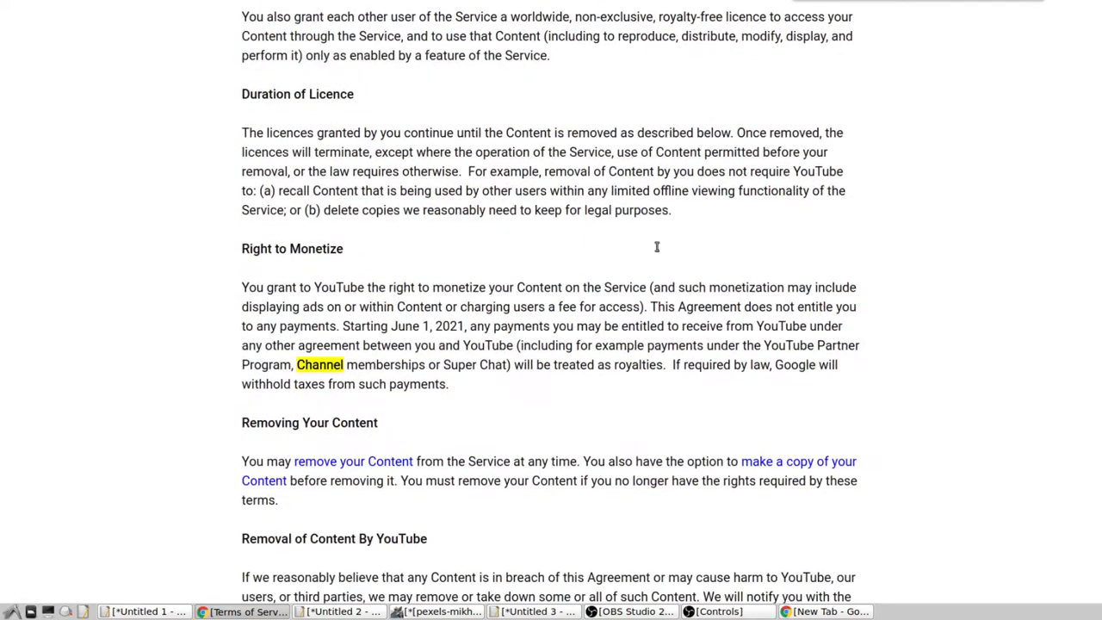
{"action": "left_click", "coordinate": [631, 611]}
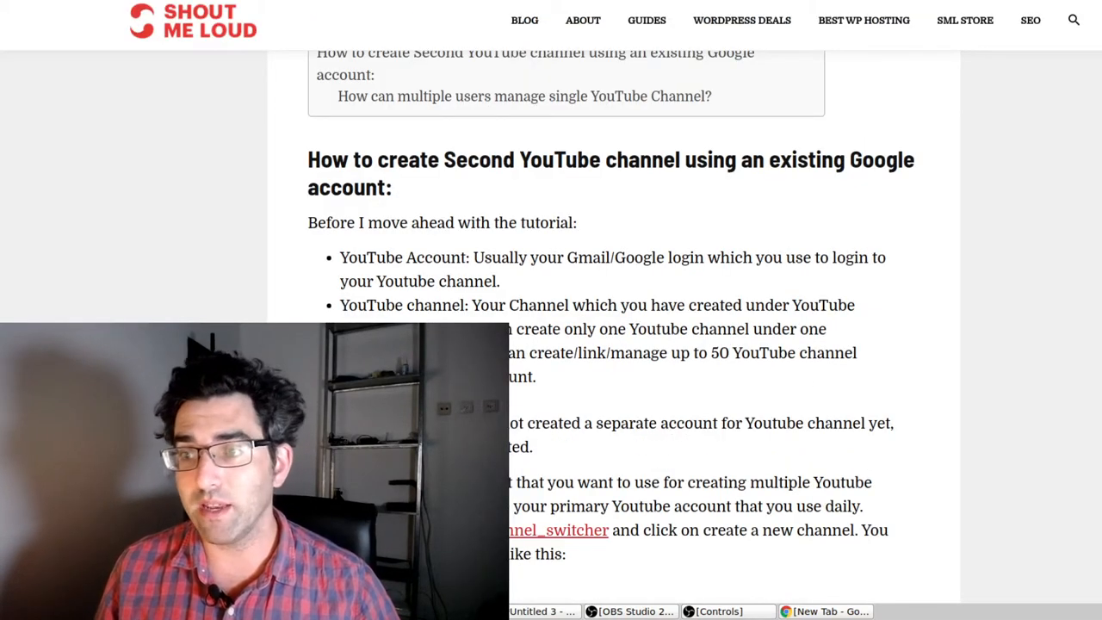
{"action": "scroll", "coordinate": [613, 310], "scroll_direction": "up", "scroll_amount": 4}
{"action": "scroll", "coordinate": [612, 310], "scroll_direction": "up", "scroll_amount": 4}
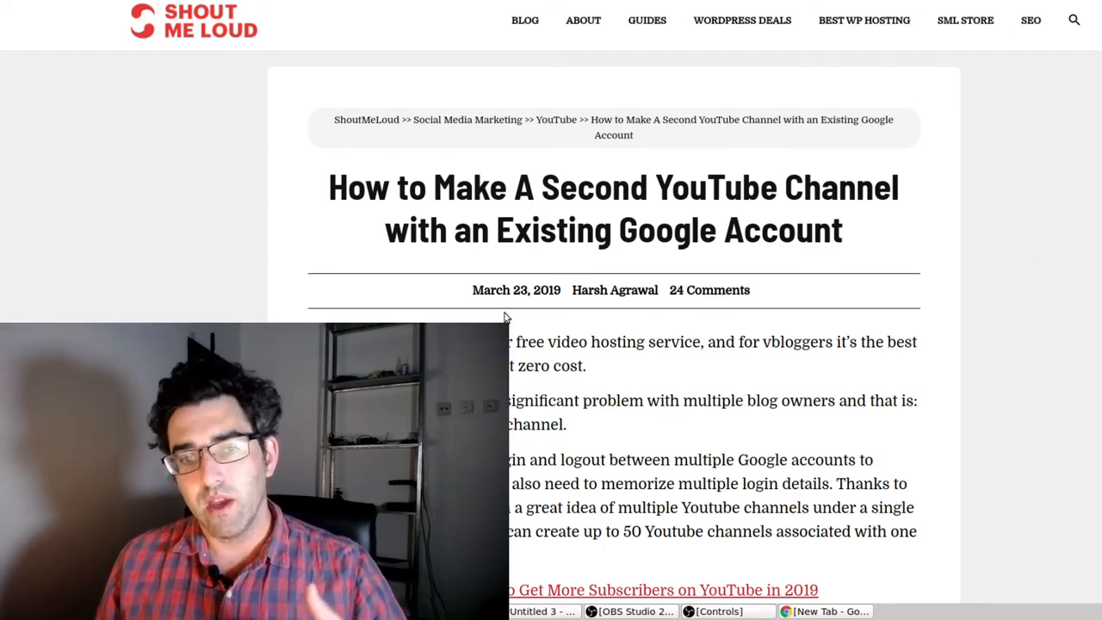
{"action": "scroll", "coordinate": [506, 316], "scroll_direction": "down", "scroll_amount": 3}
{"action": "scroll", "coordinate": [482, 292], "scroll_direction": "down", "scroll_amount": 2}
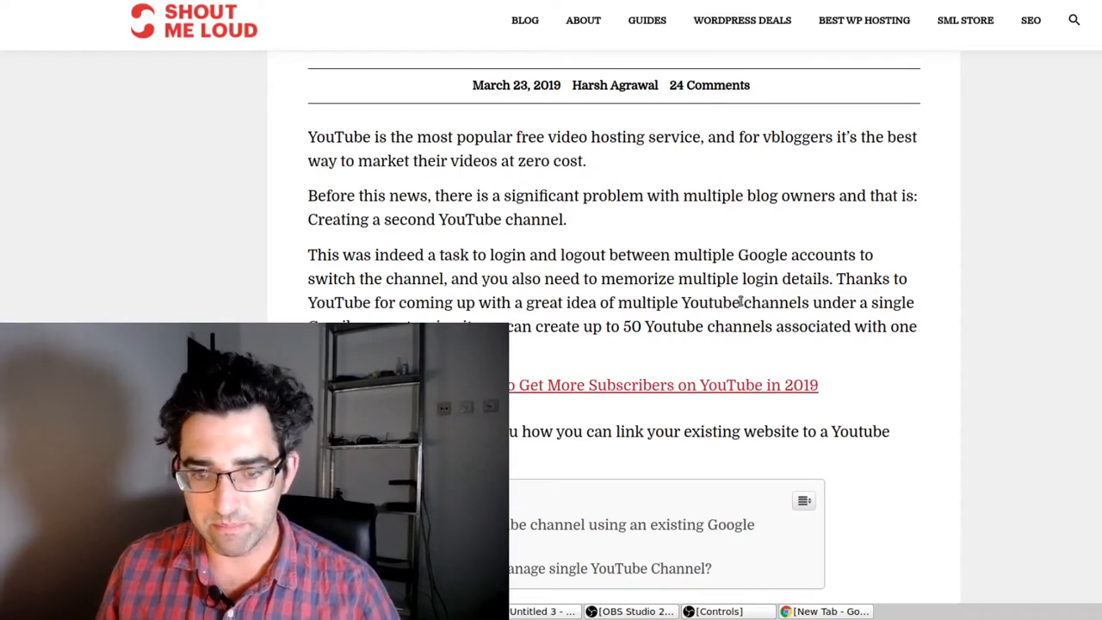
{"action": "left_click_drag", "start_coordinate": [836, 278], "coordinate": [898, 343]}
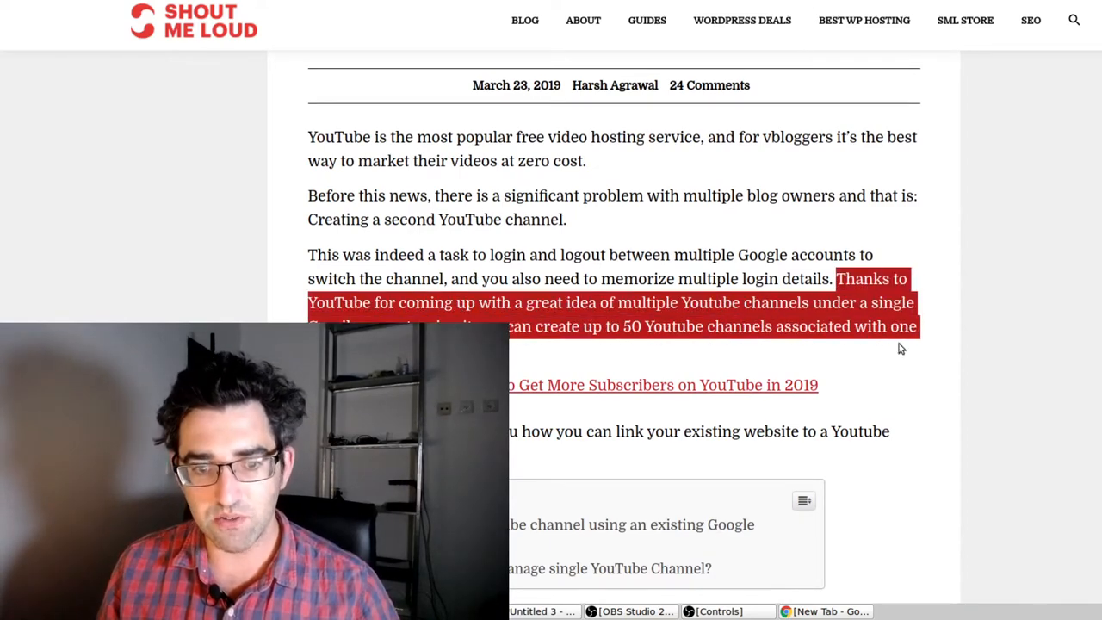
{"action": "scroll", "coordinate": [899, 344], "scroll_direction": "down", "scroll_amount": 1}
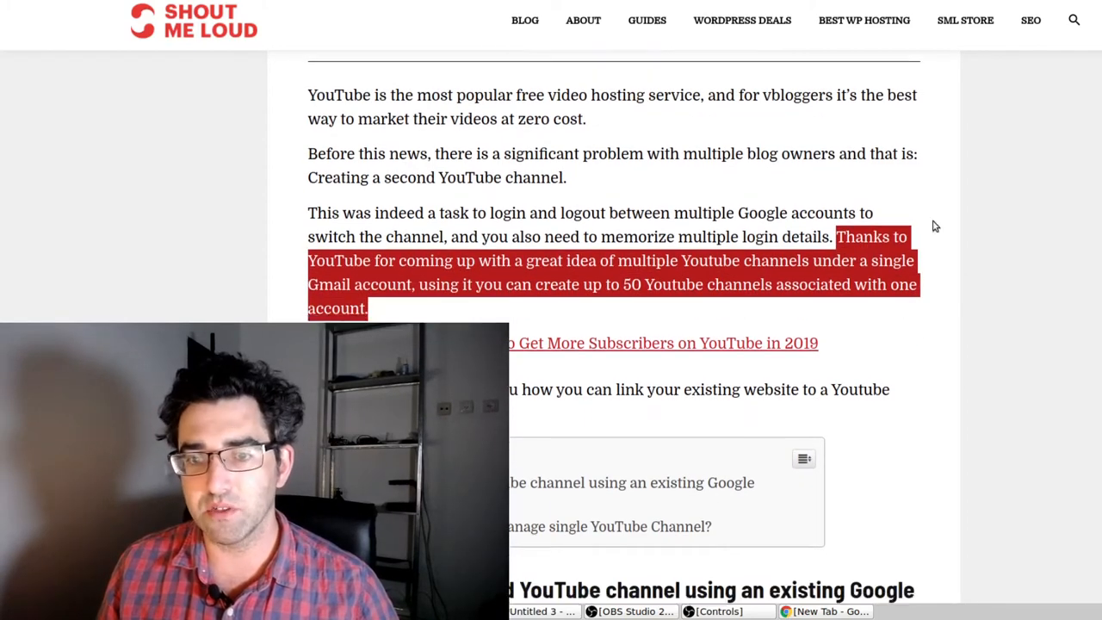
{"action": "scroll", "coordinate": [899, 343], "scroll_direction": "down", "scroll_amount": 3}
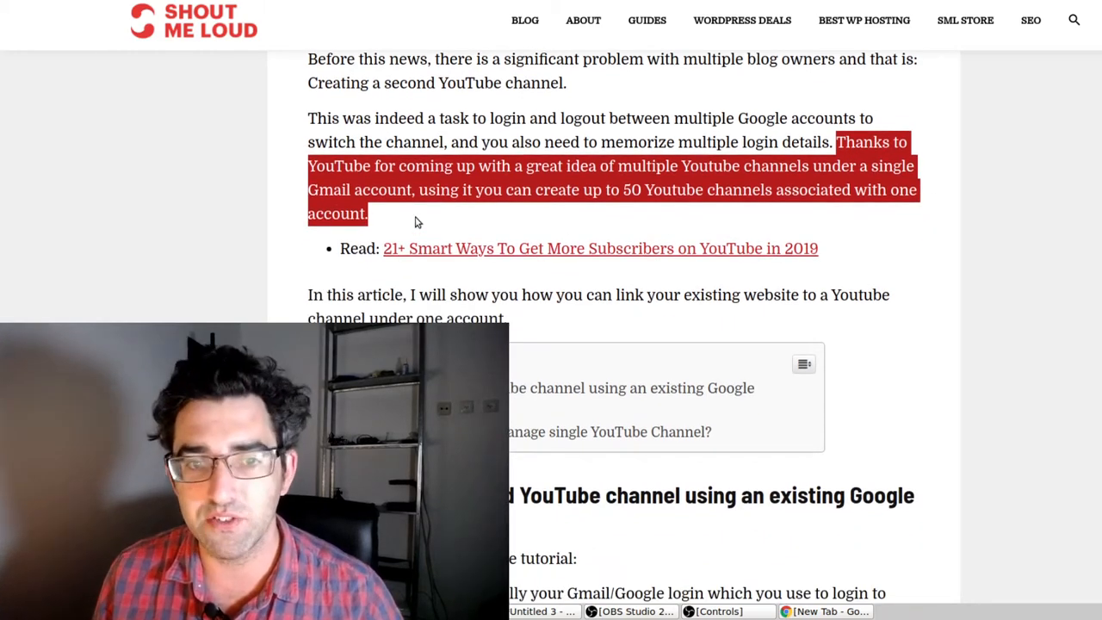
{"action": "scroll", "coordinate": [418, 218], "scroll_direction": "up", "scroll_amount": 1}
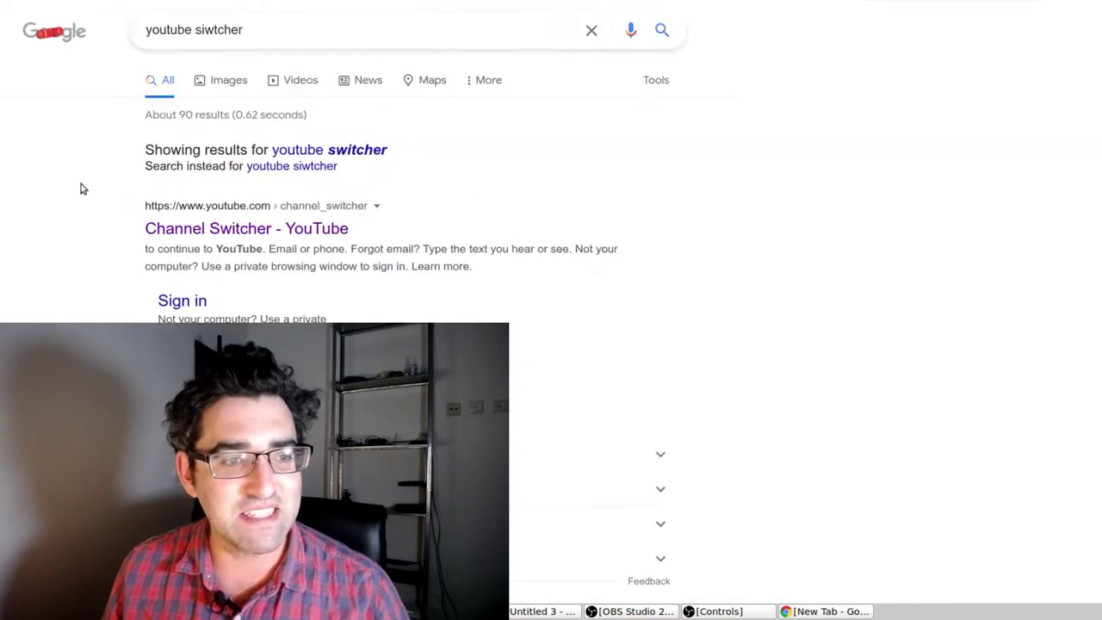
- Enlarge the 'youtube switcher' results and bring the Mousepad notes window forward over them
{"action": "key", "text": "ctrl+plus"}
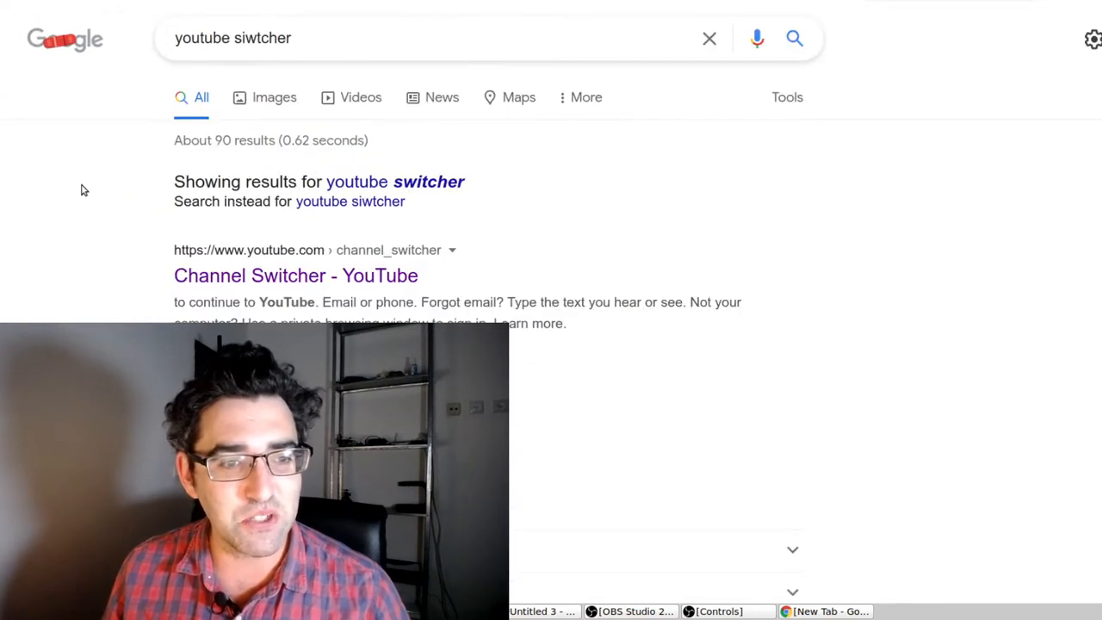
{"action": "scroll", "coordinate": [119, 186], "scroll_direction": "down", "scroll_amount": 2}
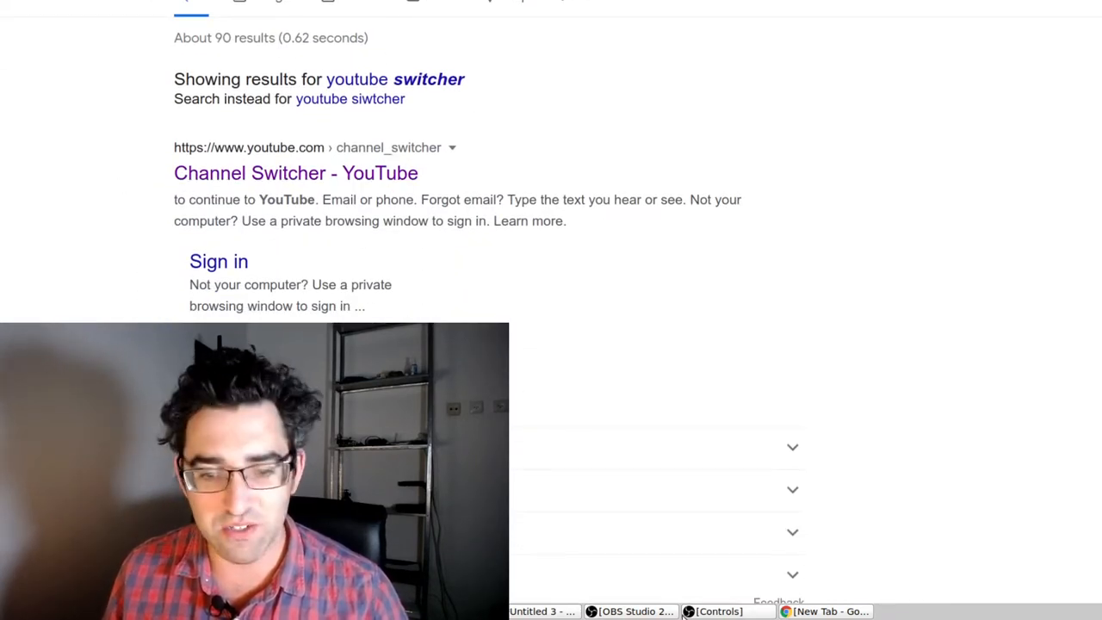
{"action": "left_click", "coordinate": [542, 611]}
{"action": "left_click_drag", "start_coordinate": [646, 183], "coordinate": [452, 194]}
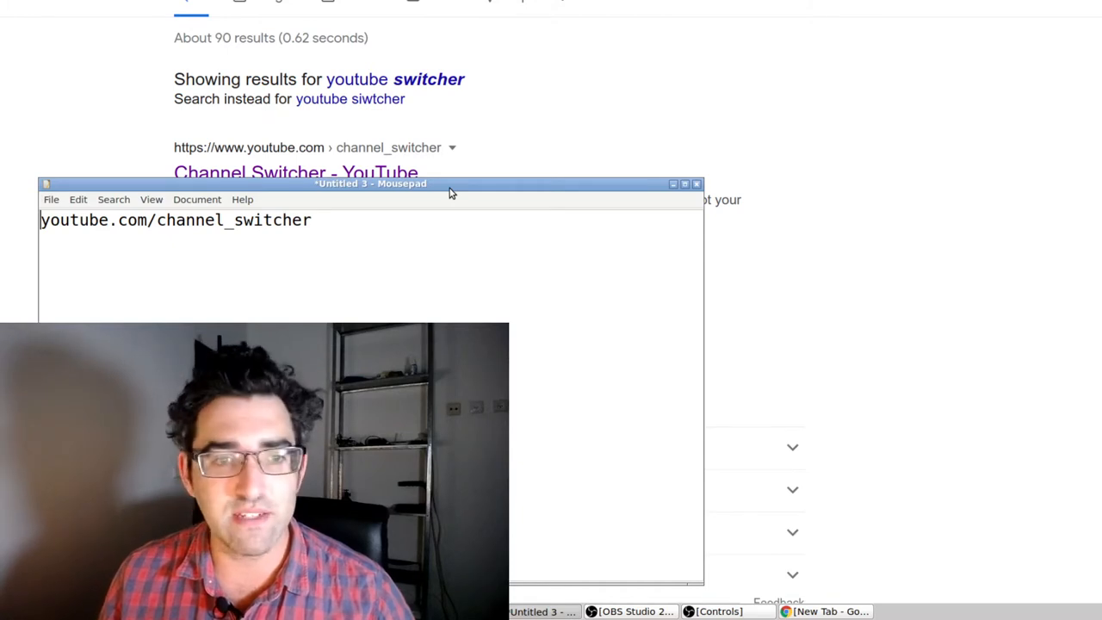
- Move the notes window with the channel_switcher address toward the top of the screen
{"action": "mouse_move", "coordinate": [449, 192]}
{"action": "left_mouse_down"}
{"action": "mouse_move", "coordinate": [438, 101]}
{"action": "mouse_move", "coordinate": [430, 110]}
{"action": "left_mouse_up"}
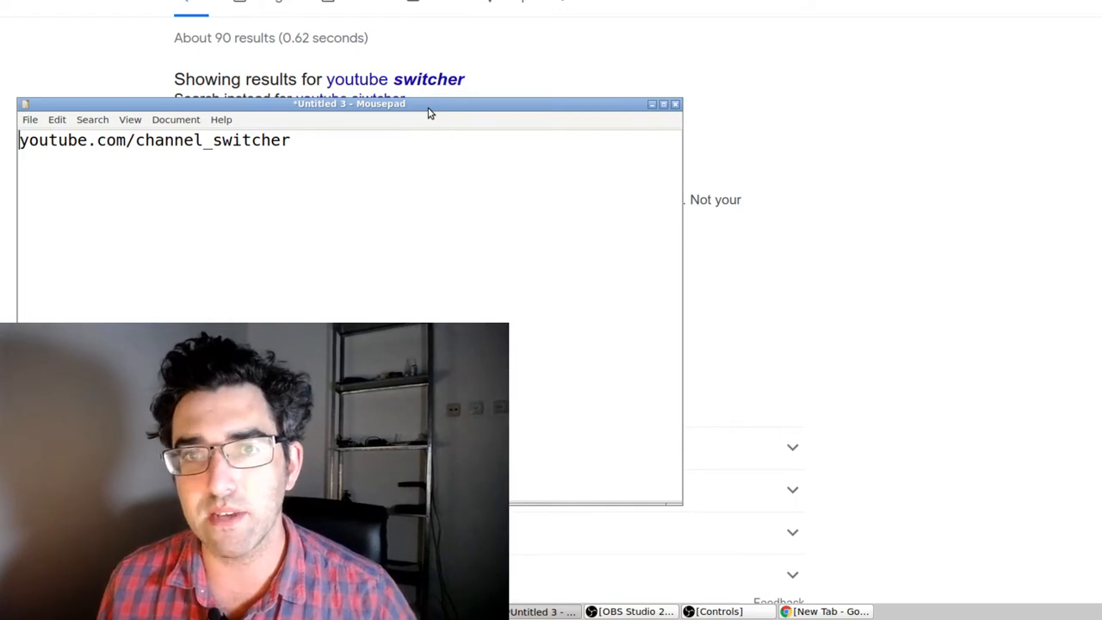
{"action": "key", "text": "alt+Tab"}
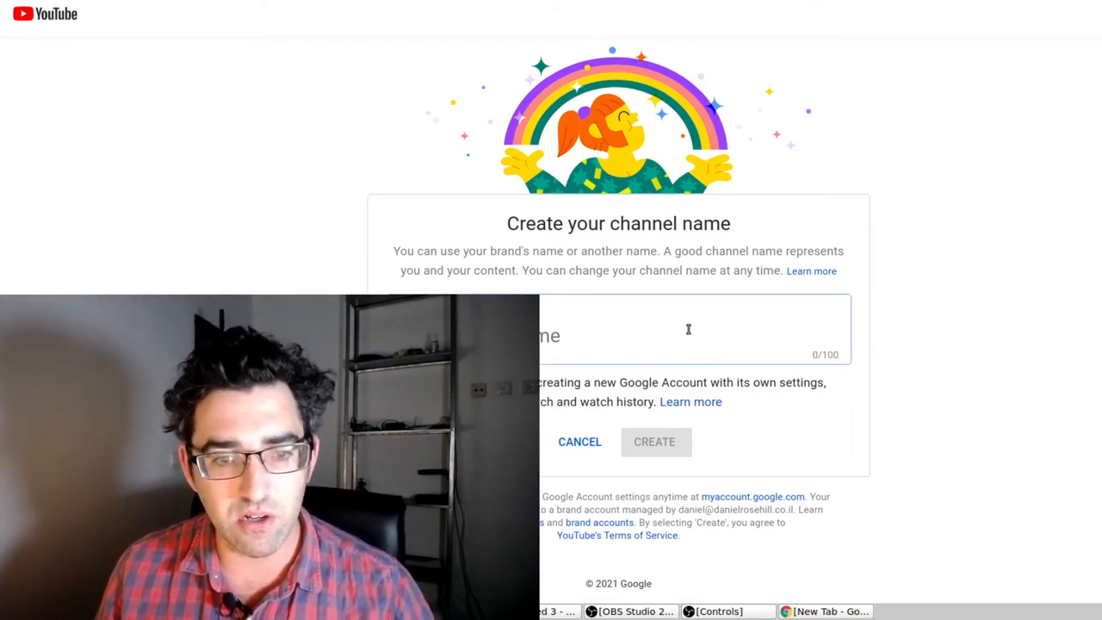
{"action": "type", "text": "D"}
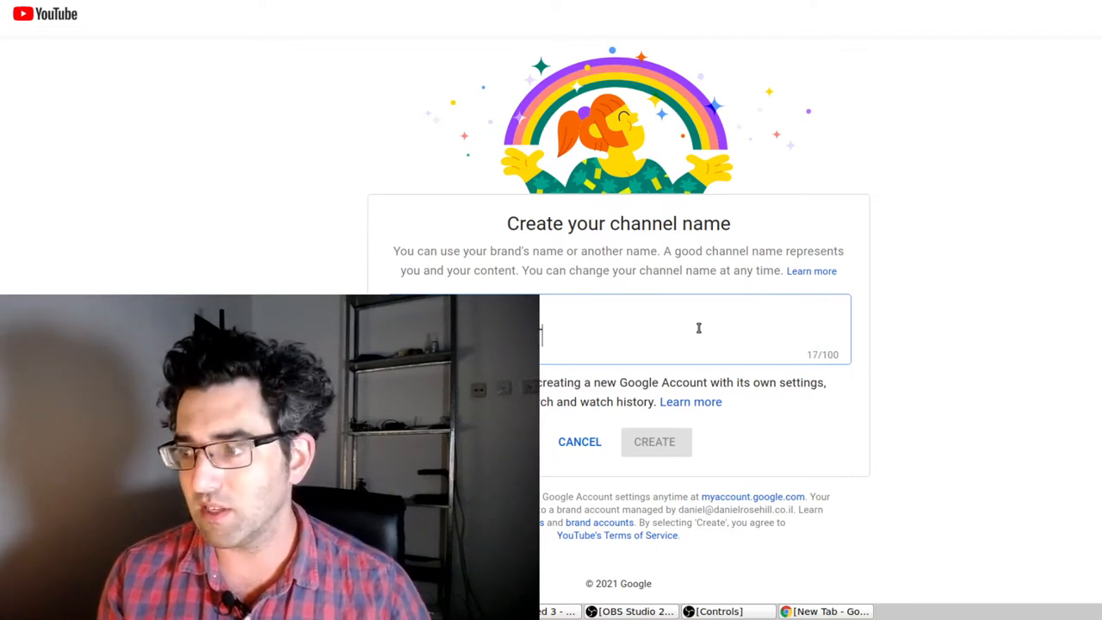
{"action": "type", "text": "Testing"}
- Return to the Channel name field to enter the new brand channel's Testing name
{"action": "key", "text": "alt+Tab"}
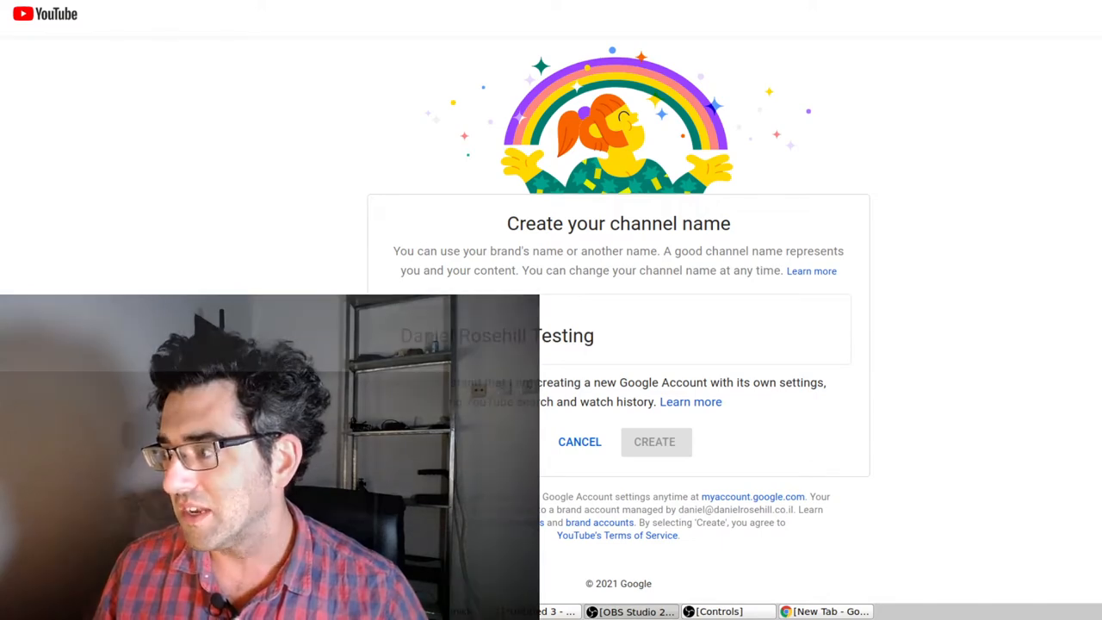
{"action": "left_click", "coordinate": [615, 340]}
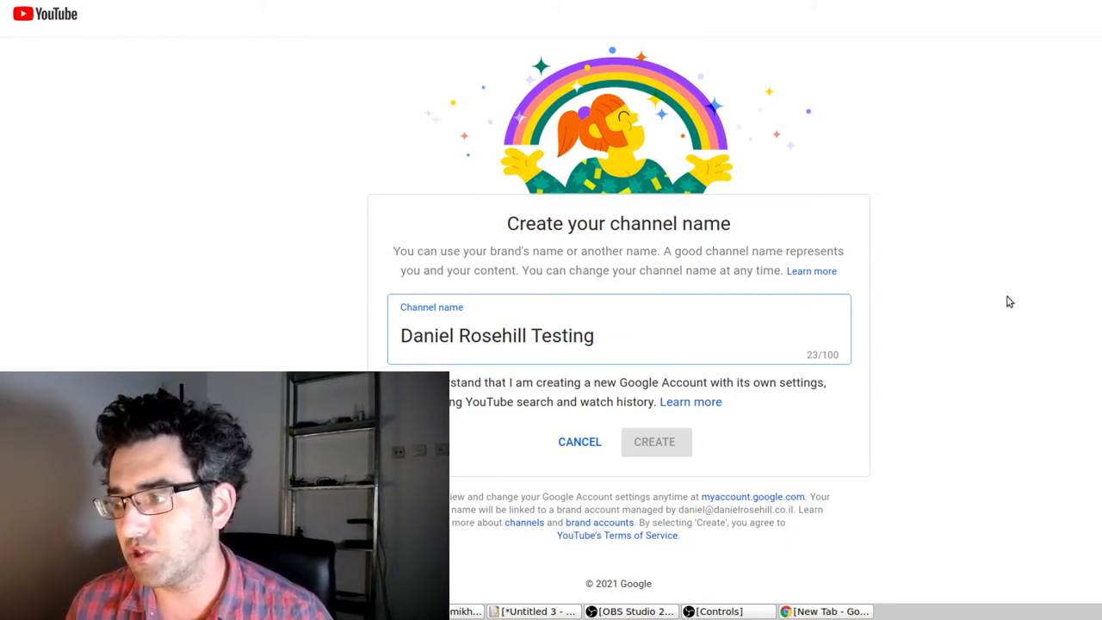
{"action": "key", "text": "alt+Tab"}
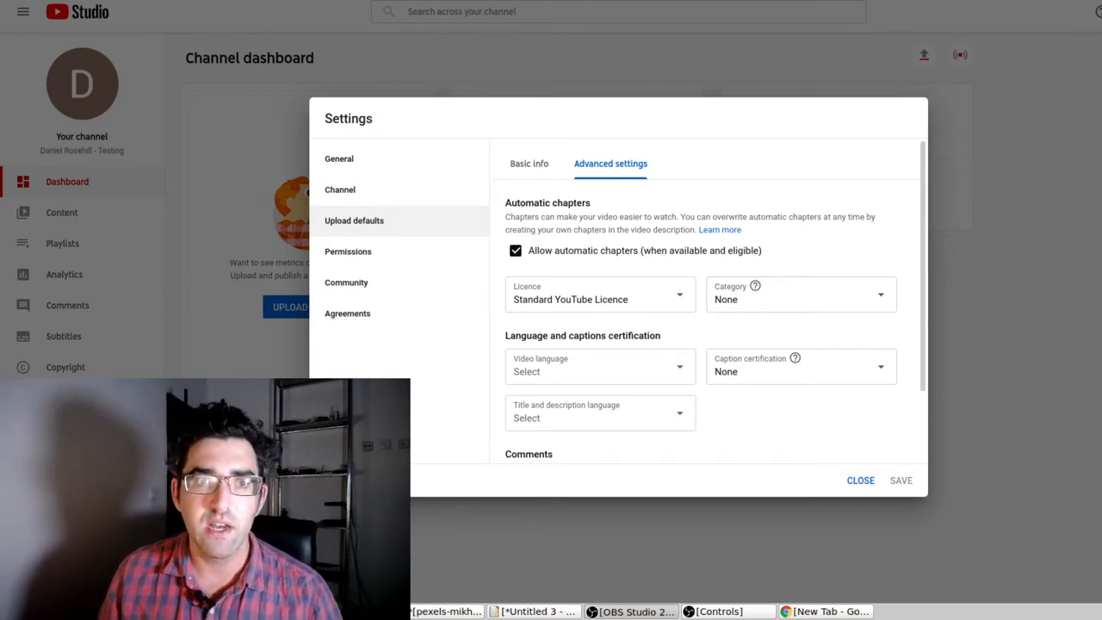
- Bring up the new brand account's details on the way to its upload defaults
{"action": "left_click", "coordinate": [555, 1]}
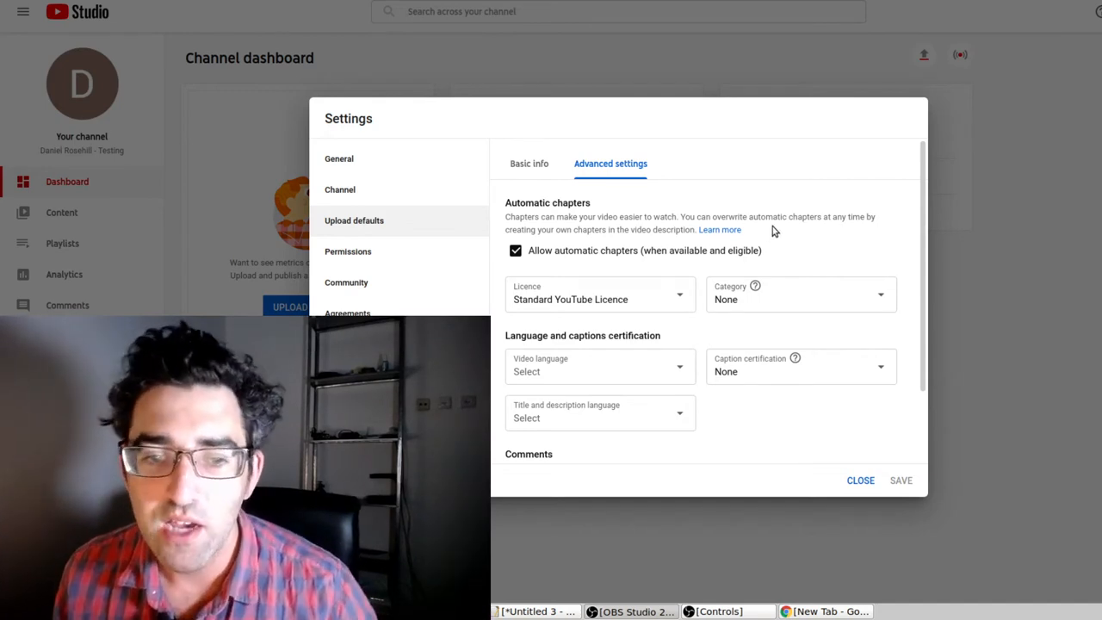
{"action": "scroll", "coordinate": [772, 231], "scroll_direction": "down", "scroll_amount": 3}
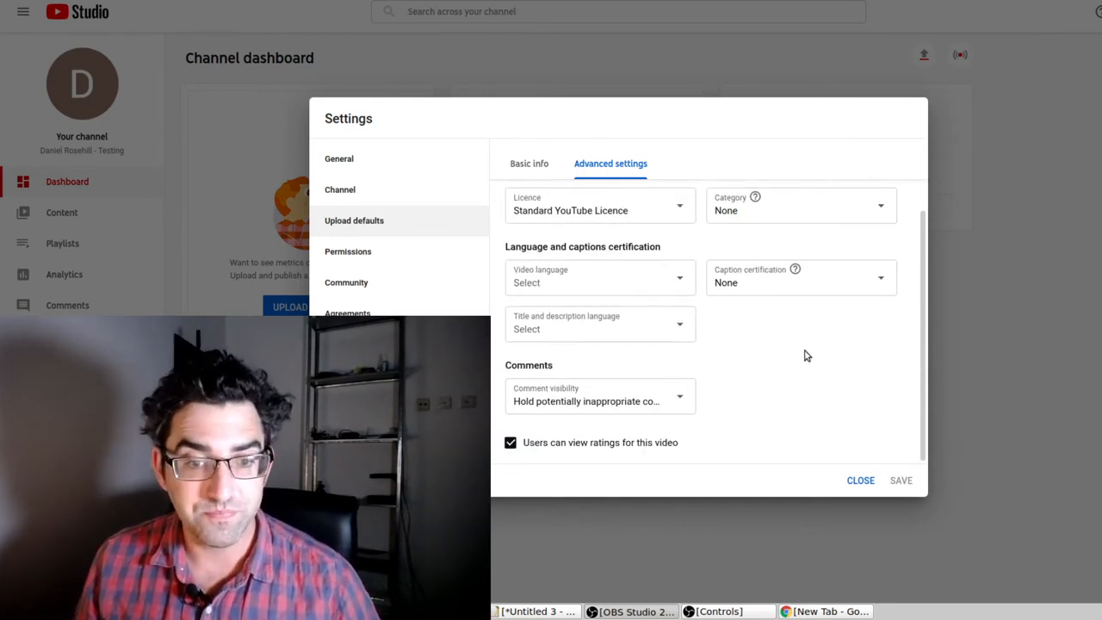
{"action": "scroll", "coordinate": [807, 356], "scroll_direction": "up", "scroll_amount": 3}
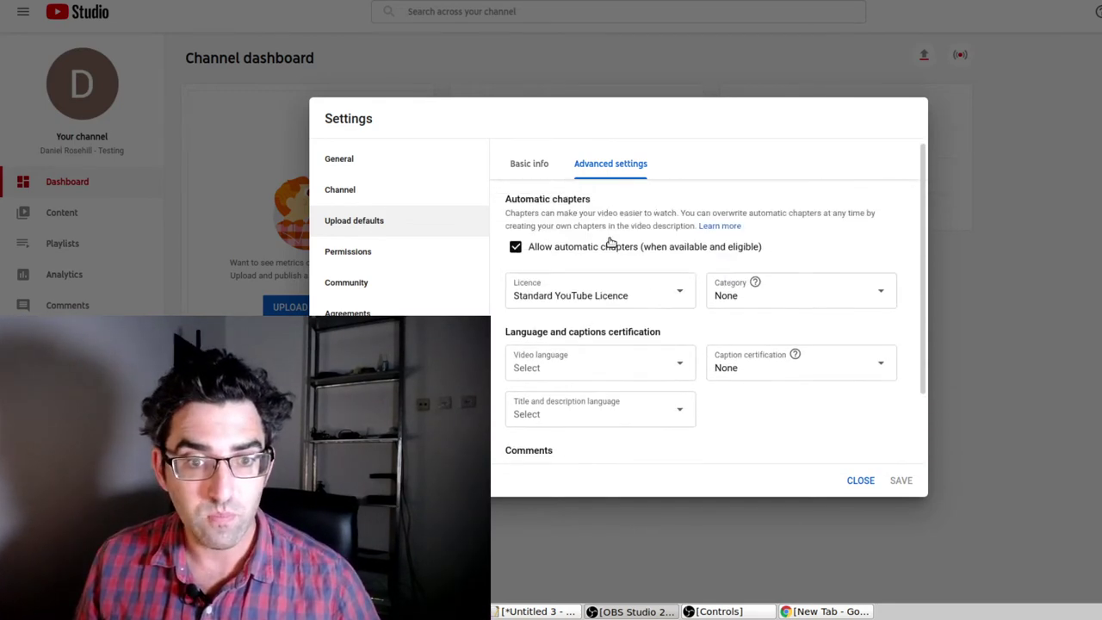
- Switch the upload defaults to Basic info and move to the default description field
{"action": "left_click", "coordinate": [543, 162]}
{"action": "scroll", "coordinate": [644, 215], "scroll_direction": "down", "scroll_amount": 2}
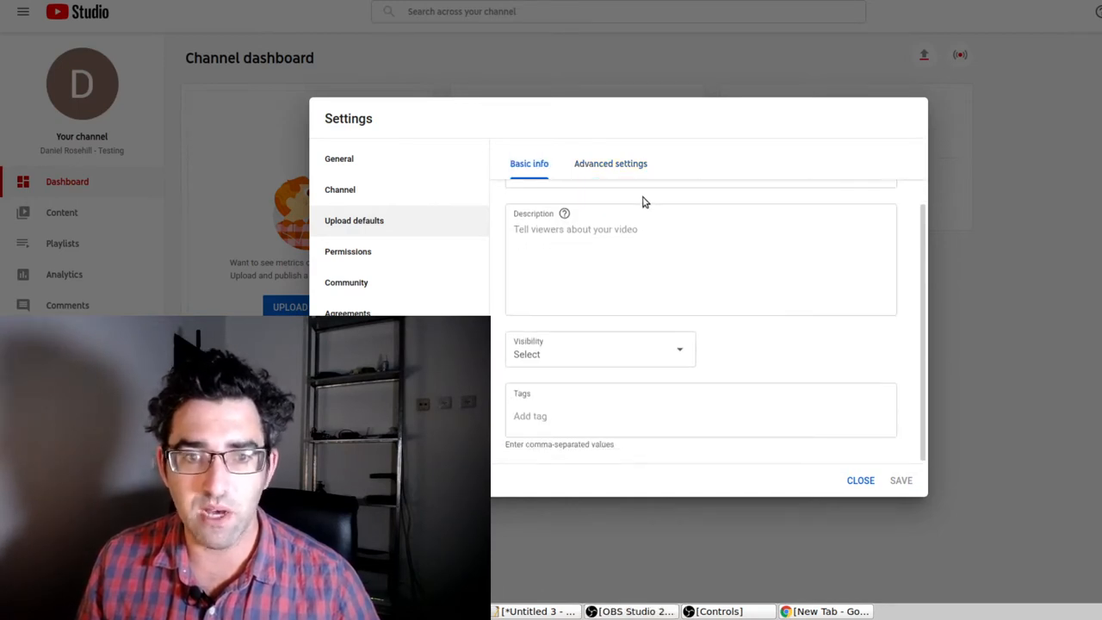
{"action": "left_click", "coordinate": [594, 225]}
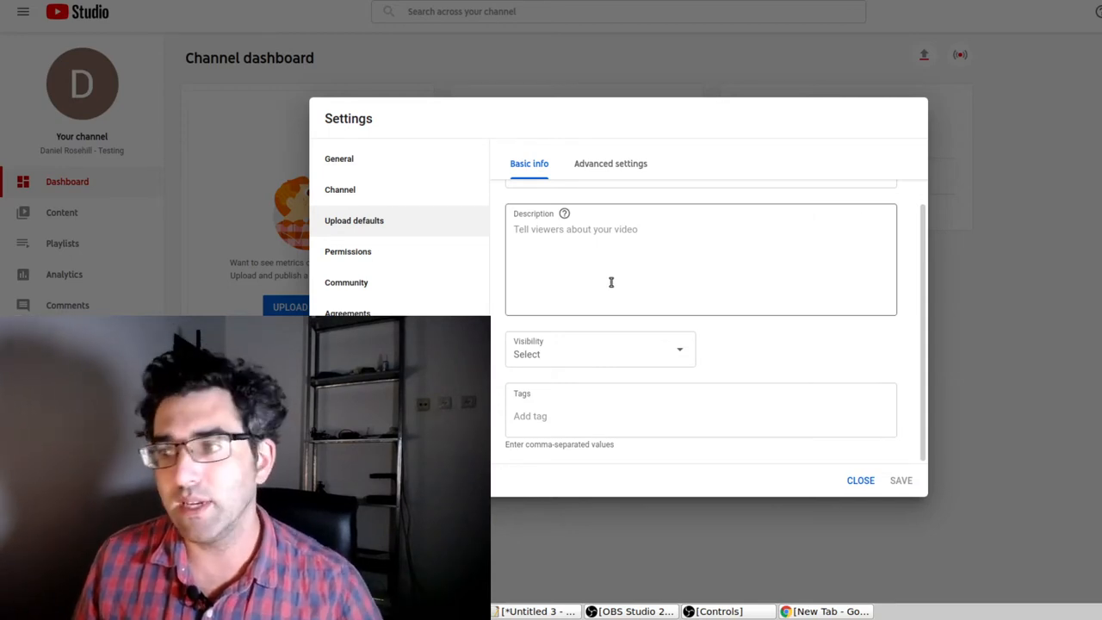
{"action": "scroll", "coordinate": [680, 258], "scroll_direction": "up", "scroll_amount": 2}
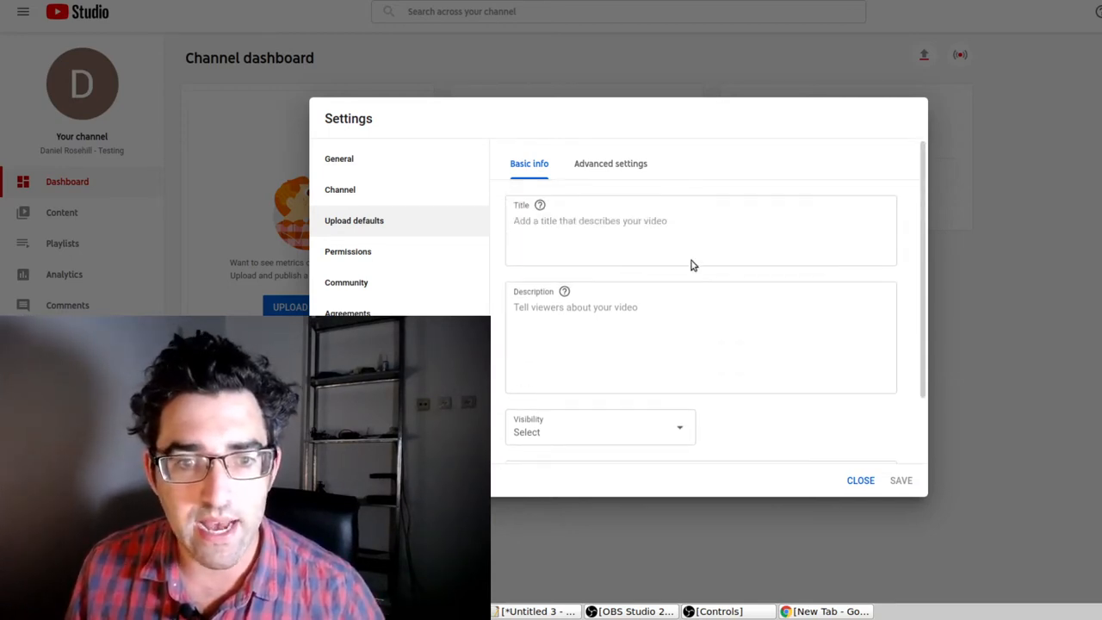
{"action": "scroll", "coordinate": [691, 264], "scroll_direction": "down", "scroll_amount": 2}
- Choose Private as the default visibility for new uploads
{"action": "left_click", "coordinate": [662, 351]}
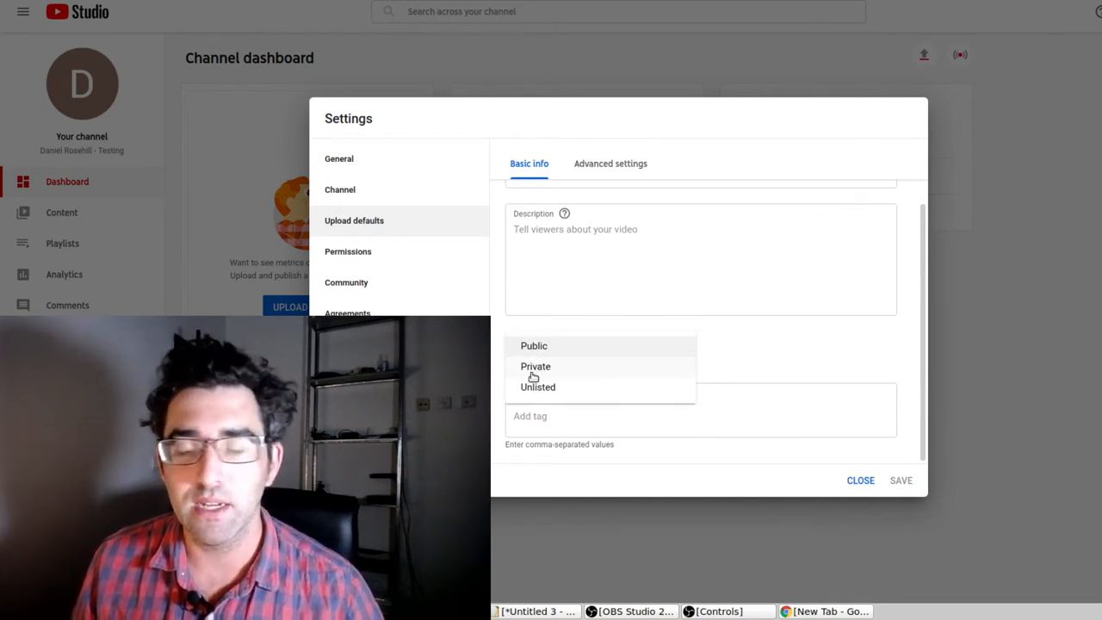
{"action": "left_click", "coordinate": [534, 369]}
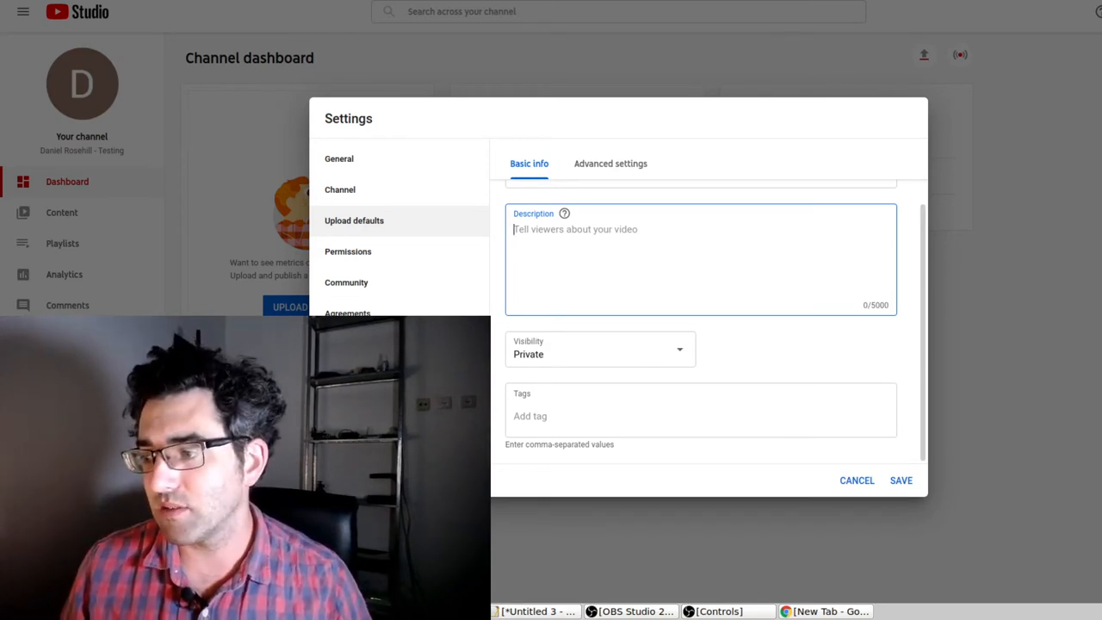
{"action": "key", "text": "alt+Tab"}
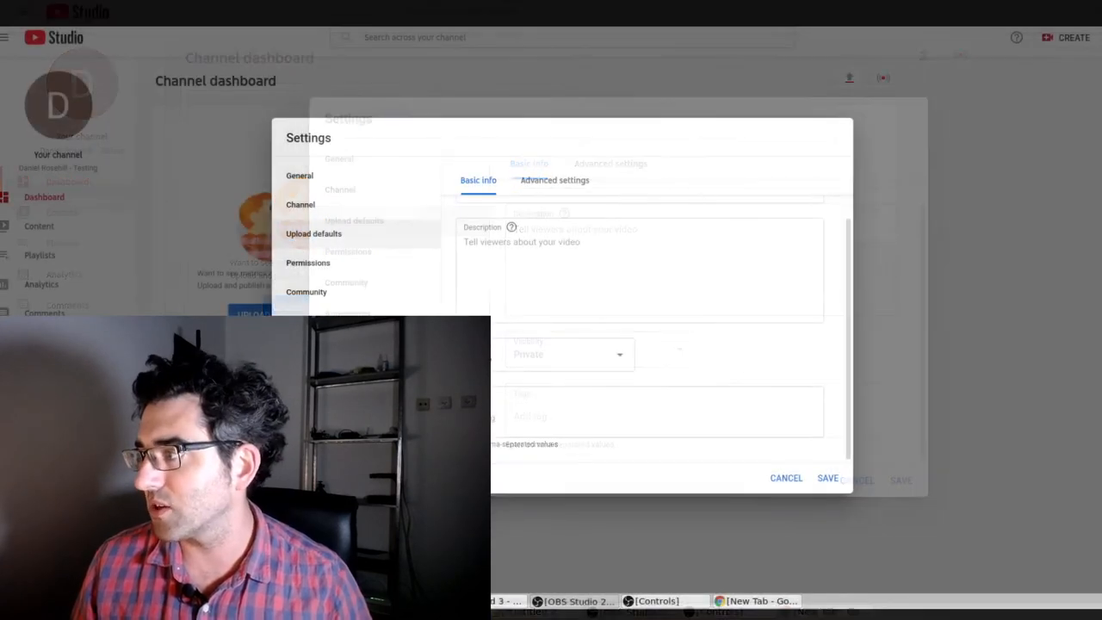
- Enter "Testing video." as the default description for new uploads
{"action": "left_click", "coordinate": [660, 255]}
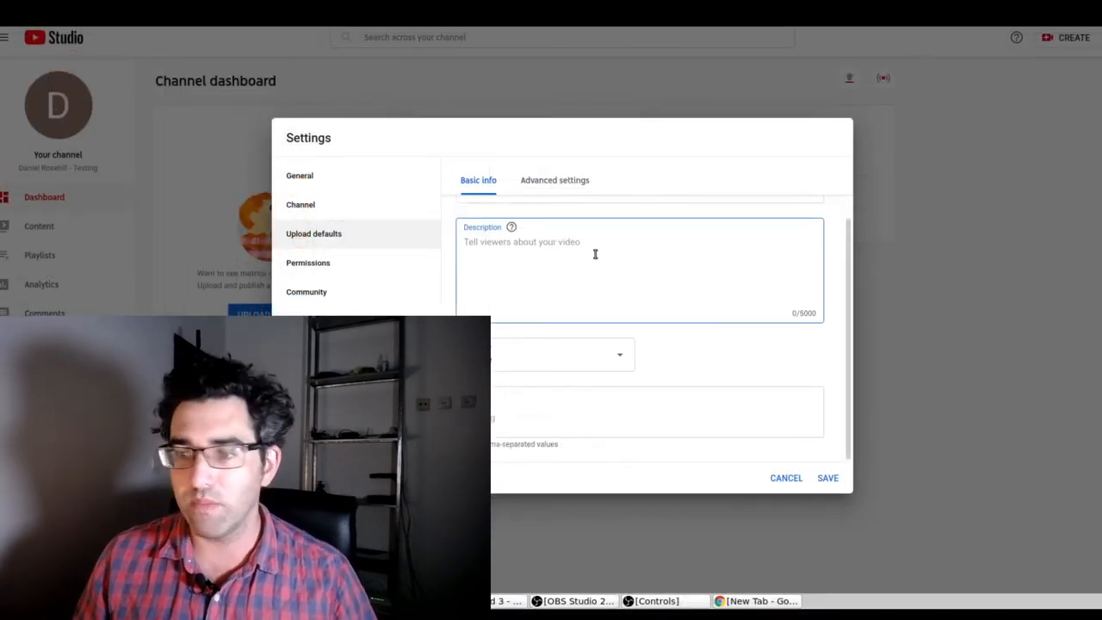
{"action": "type", "text": "- "}
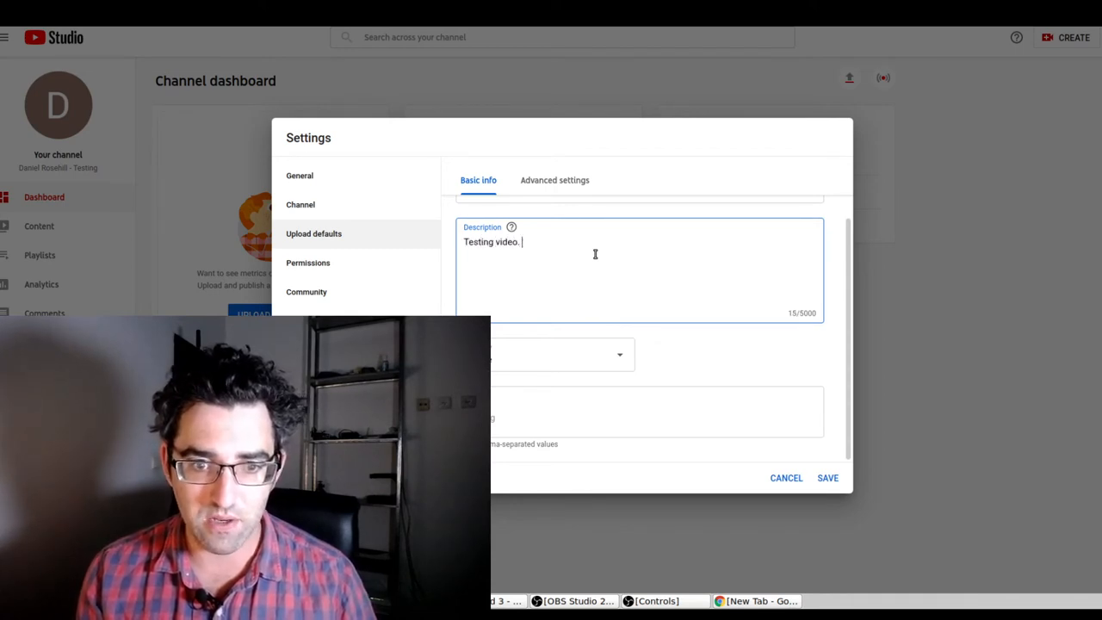
{"action": "type", "text": "Pleast share"}
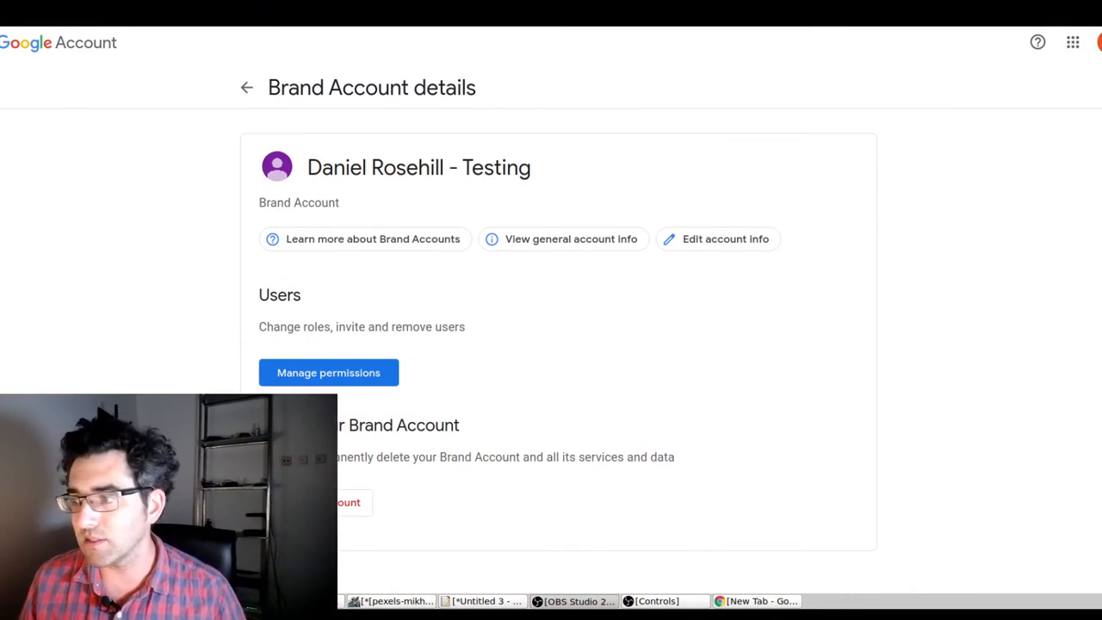
{"action": "scroll", "coordinate": [757, 250], "scroll_direction": "down", "scroll_amount": 1}
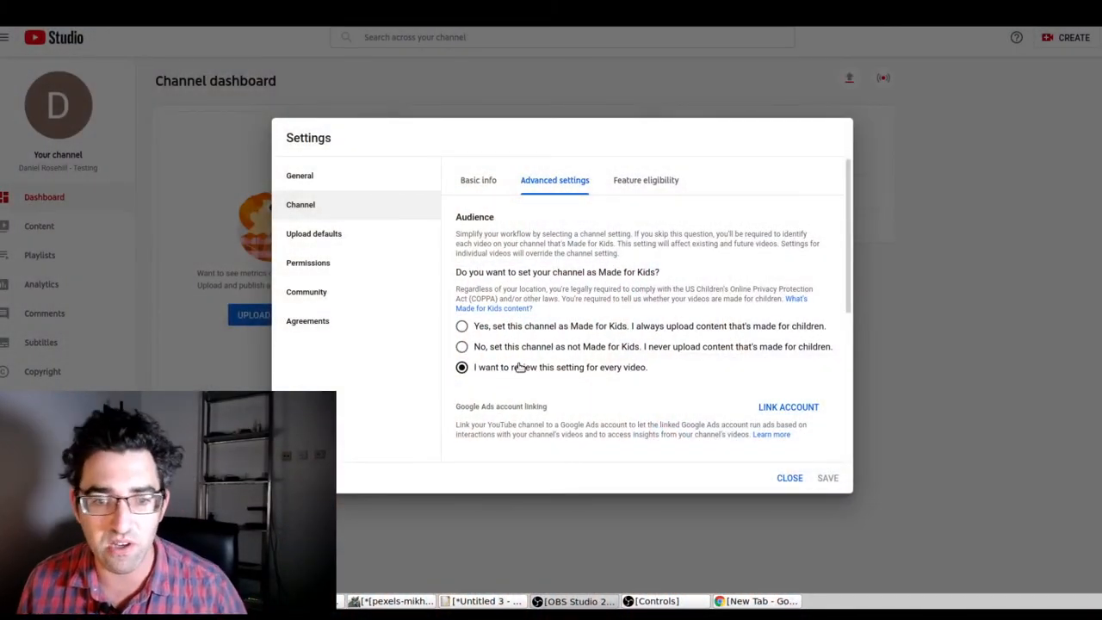
- Mark the channel as not Made for Kids and hide the subscriber count
{"action": "left_click", "coordinate": [462, 346]}
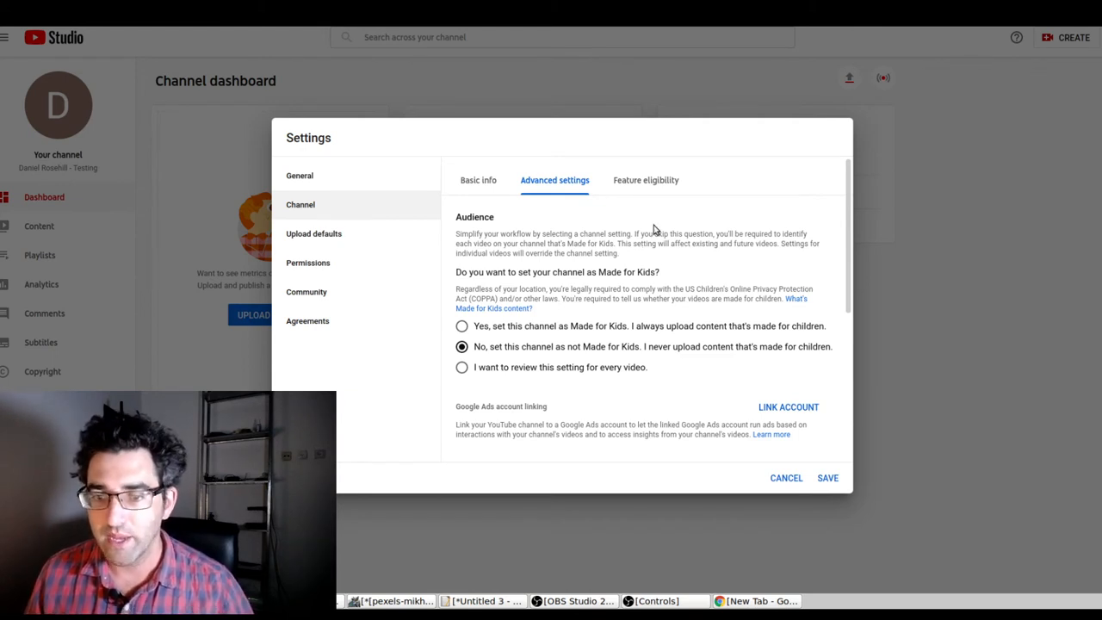
{"action": "scroll", "coordinate": [645, 314], "scroll_direction": "down", "scroll_amount": 3}
{"action": "scroll", "coordinate": [646, 319], "scroll_direction": "down", "scroll_amount": 3}
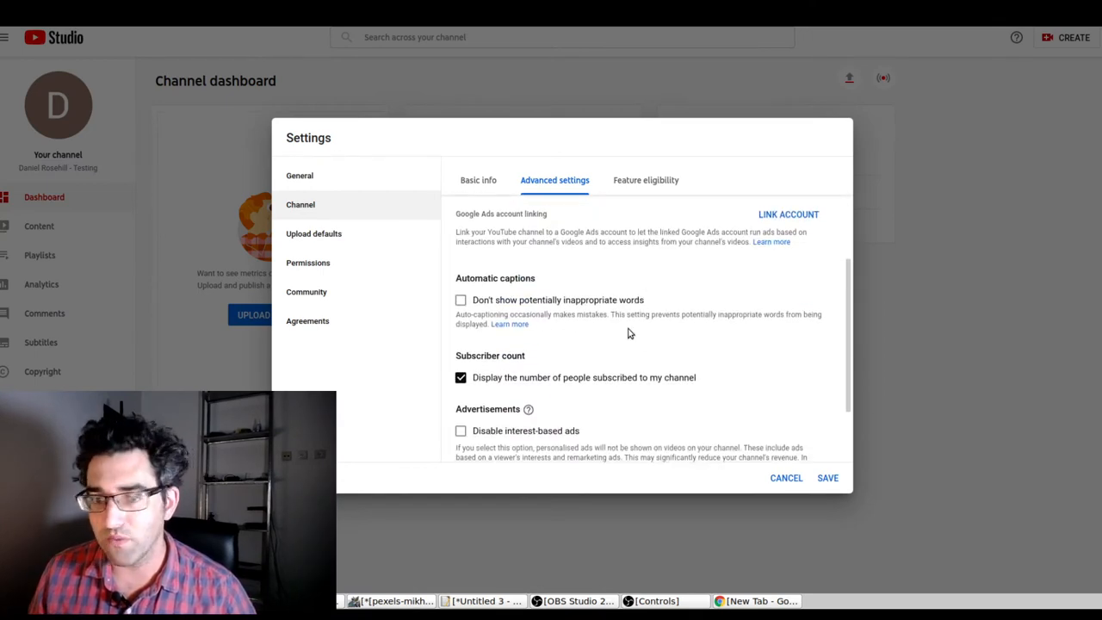
{"action": "scroll", "coordinate": [516, 335], "scroll_direction": "up", "scroll_amount": 3}
{"action": "scroll", "coordinate": [456, 284], "scroll_direction": "up", "scroll_amount": 2}
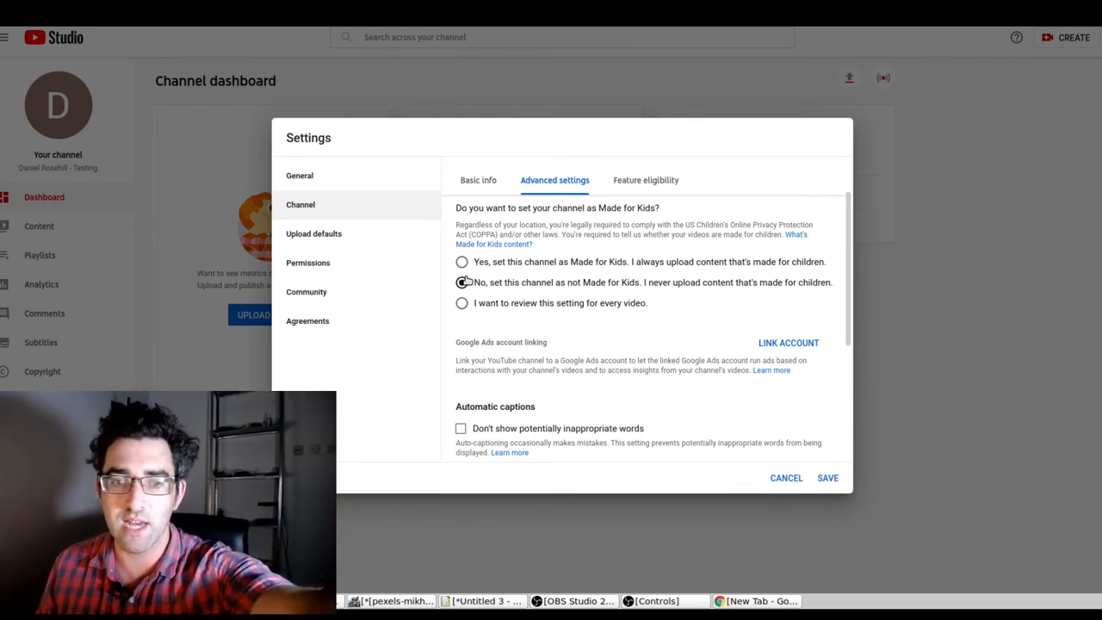
{"action": "scroll", "coordinate": [589, 302], "scroll_direction": "down", "scroll_amount": 3}
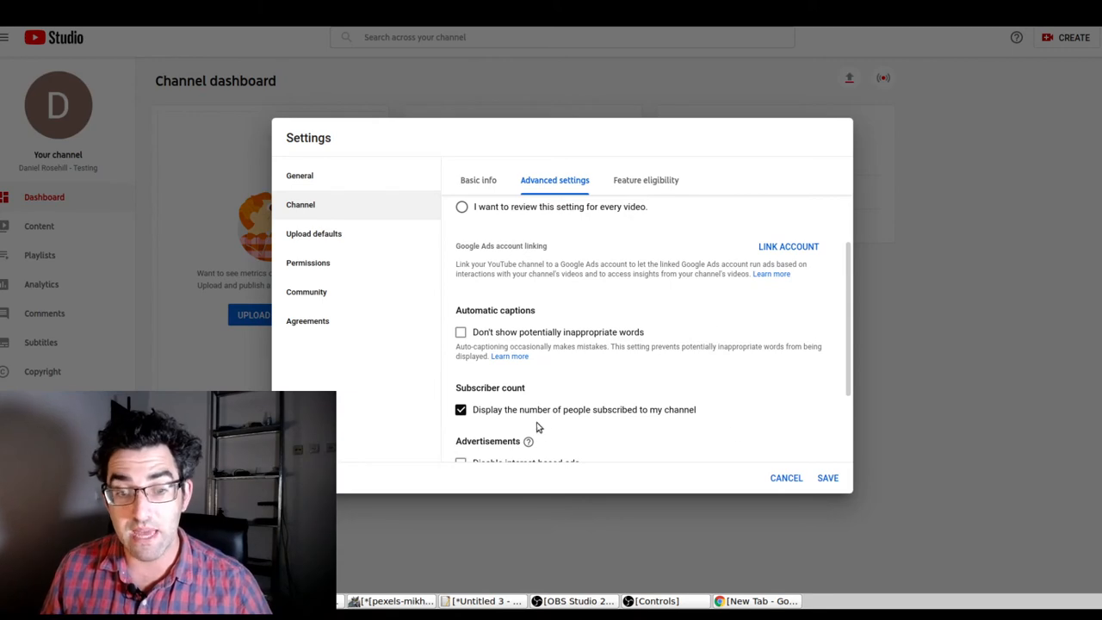
- Save the updated channel settings
{"action": "left_click", "coordinate": [828, 478]}
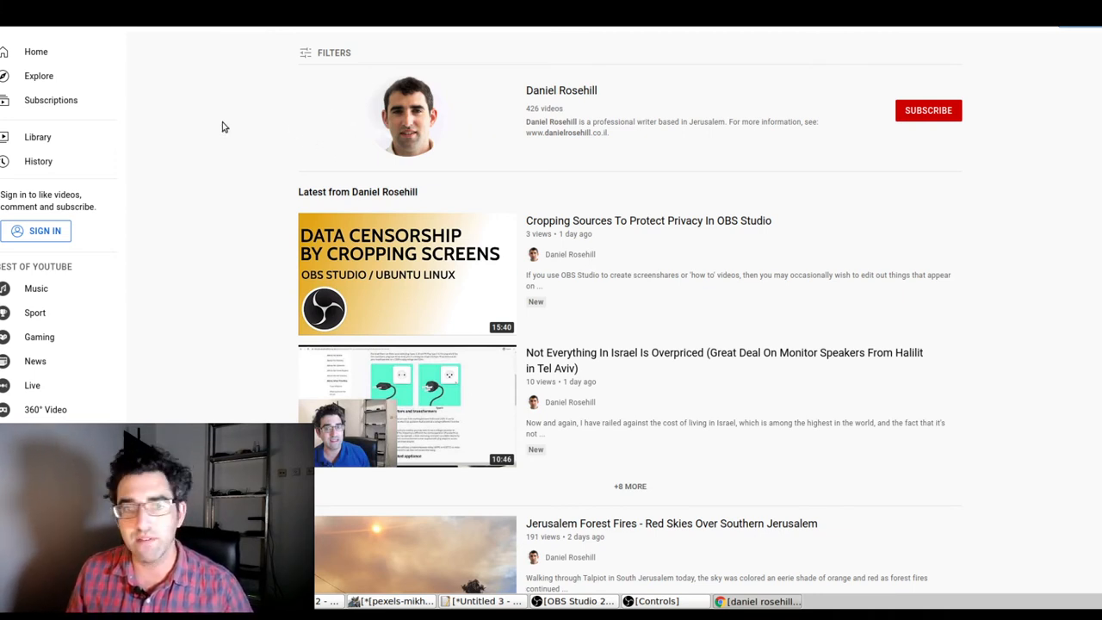
- Zoom in on the signed-out Daniel Rosehill search results, then switch to OBS
{"action": "key", "text": "ctrl+plus"}
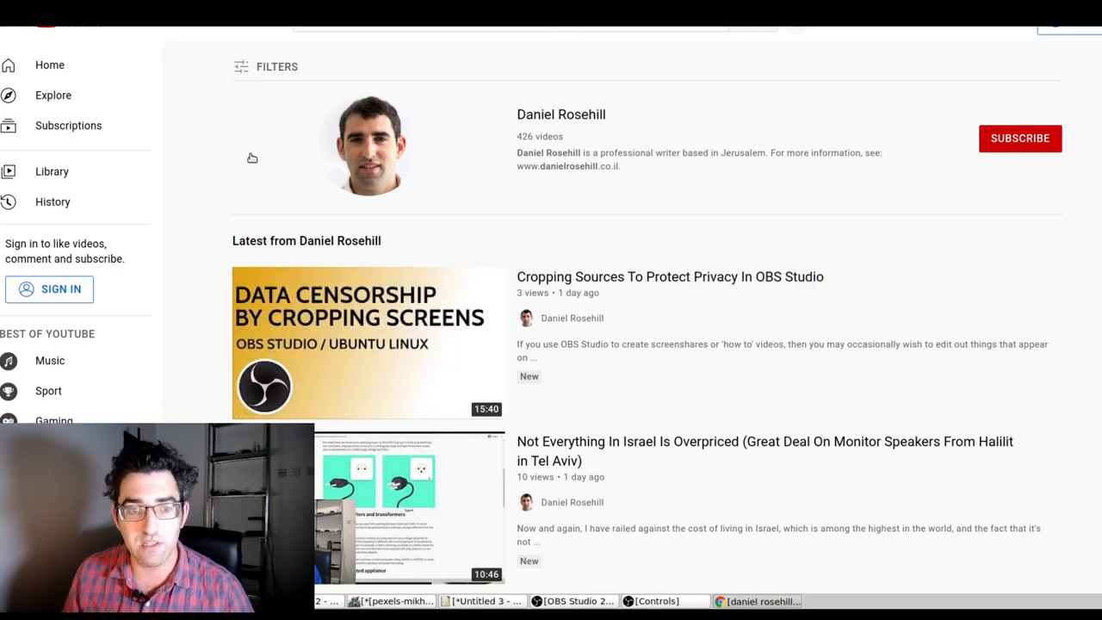
{"action": "key", "text": "alt+Tab"}
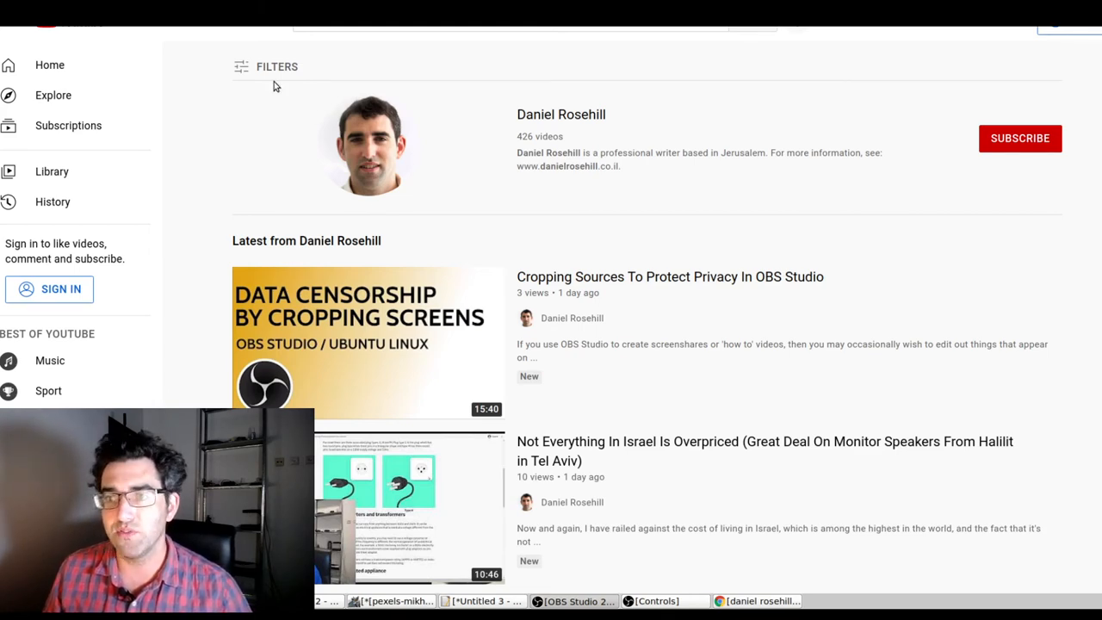
{"action": "scroll", "coordinate": [839, 241], "scroll_direction": "down", "scroll_amount": 5}
{"action": "scroll", "coordinate": [839, 241], "scroll_direction": "down", "scroll_amount": 3}
{"action": "scroll", "coordinate": [839, 250], "scroll_direction": "up", "scroll_amount": 3}
{"action": "scroll", "coordinate": [840, 257], "scroll_direction": "up", "scroll_amount": 5}
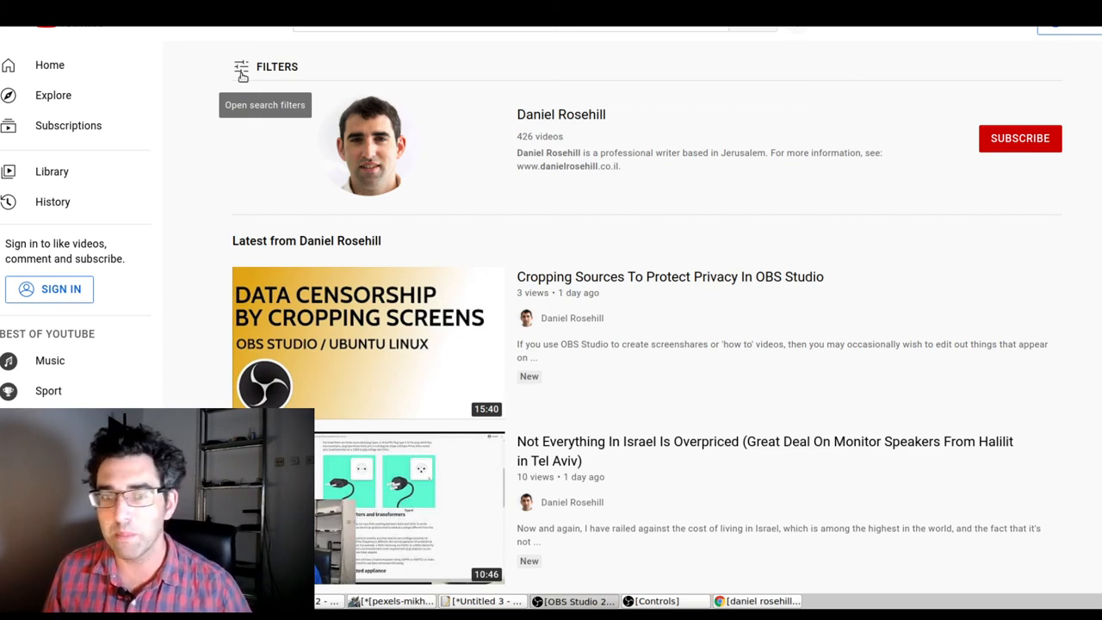
- Filter the results to channels and view the one-video Daniel Rosehill channel
{"action": "left_click", "coordinate": [243, 76]}
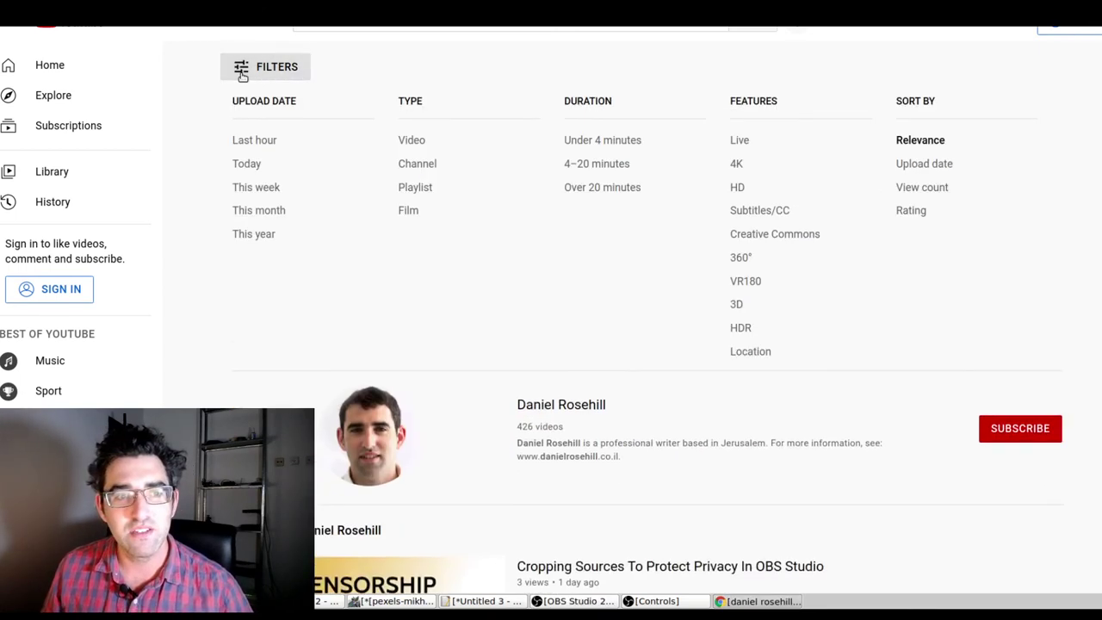
{"action": "left_click", "coordinate": [418, 163]}
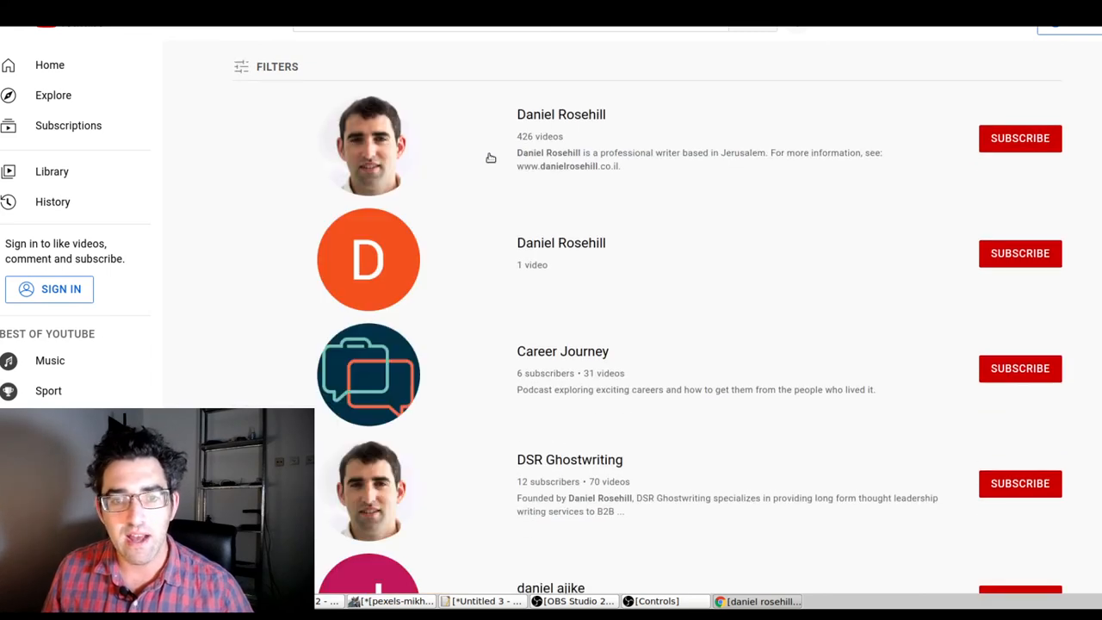
{"action": "scroll", "coordinate": [552, 269], "scroll_direction": "down", "scroll_amount": 10}
{"action": "scroll", "coordinate": [367, 256], "scroll_direction": "up", "scroll_amount": 10}
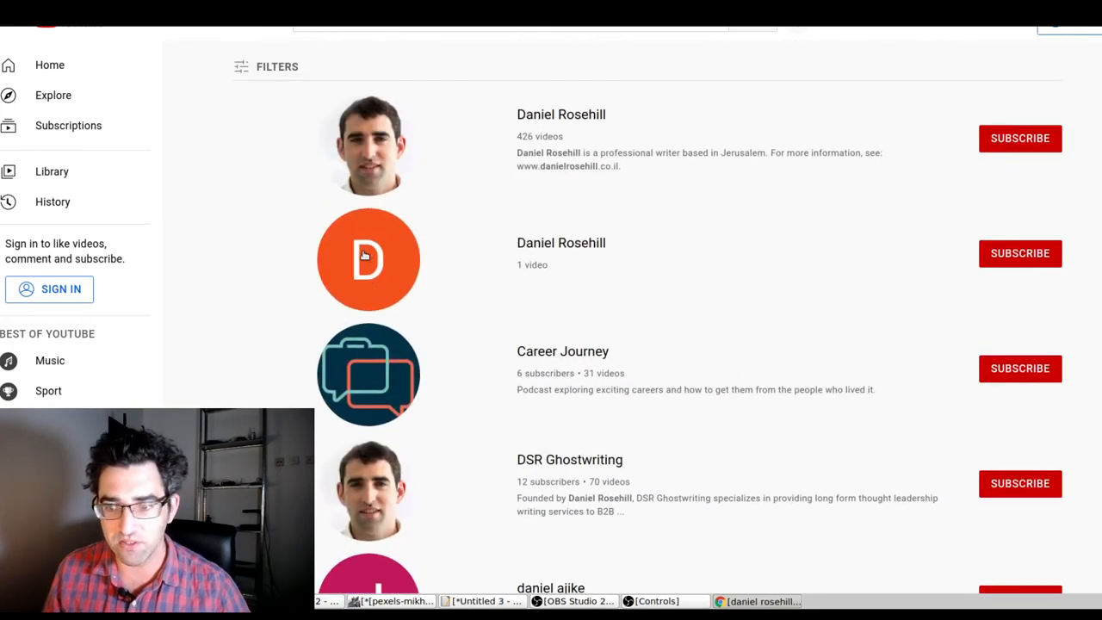
{"action": "left_click", "coordinate": [460, 16]}
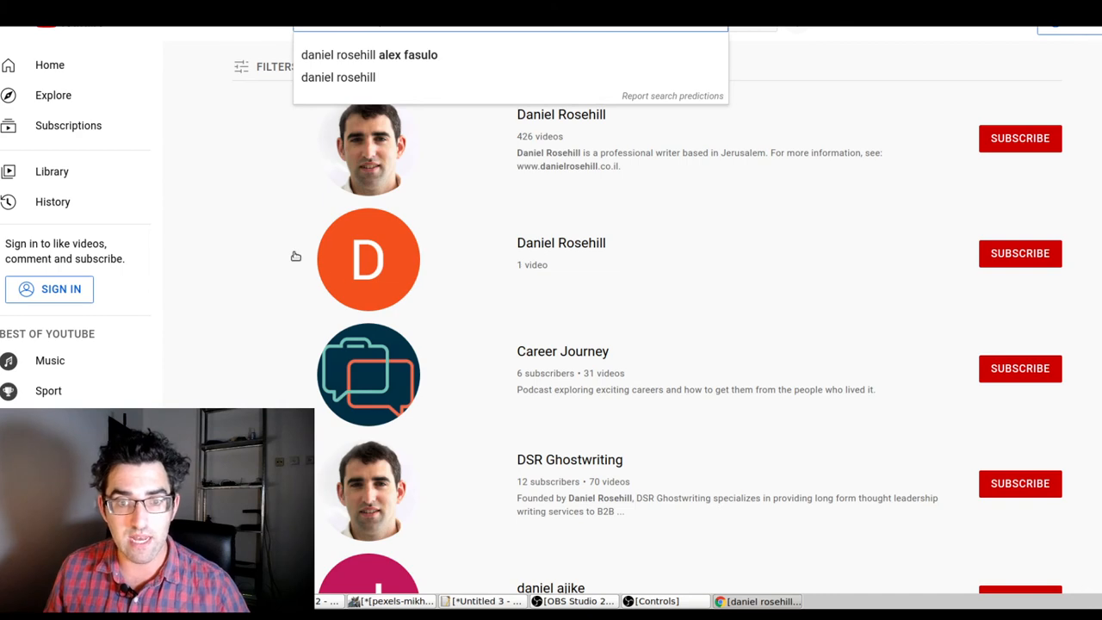
{"action": "left_click", "coordinate": [369, 258]}
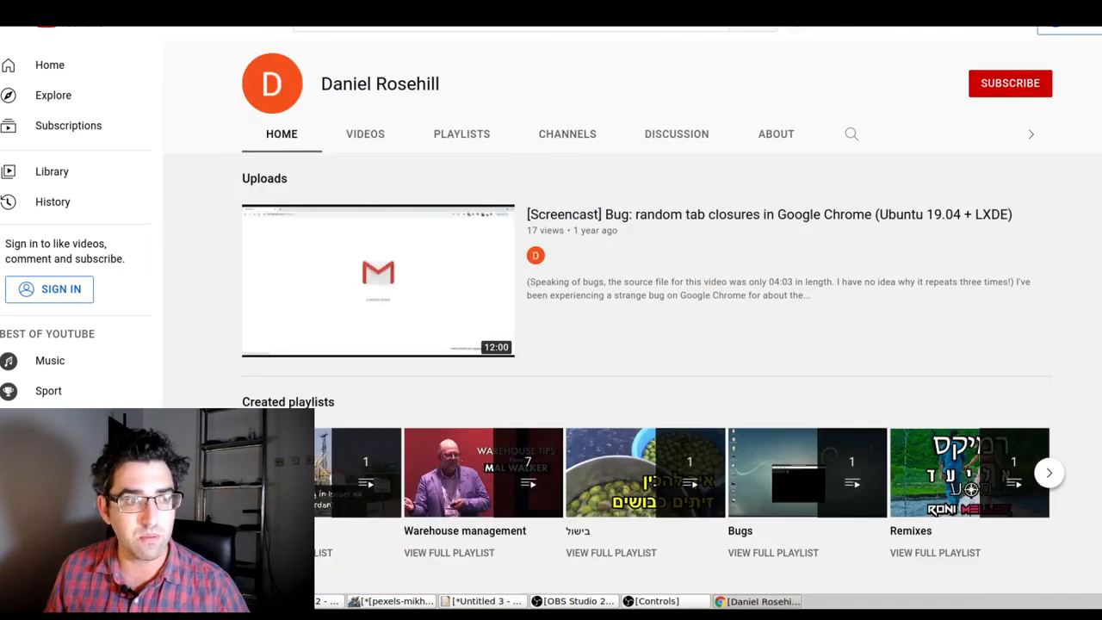
- Go back and rerun the Daniel Rosehill search without the channel filter
{"action": "key", "text": "alt+Left"}
{"action": "left_click", "coordinate": [485, 17]}
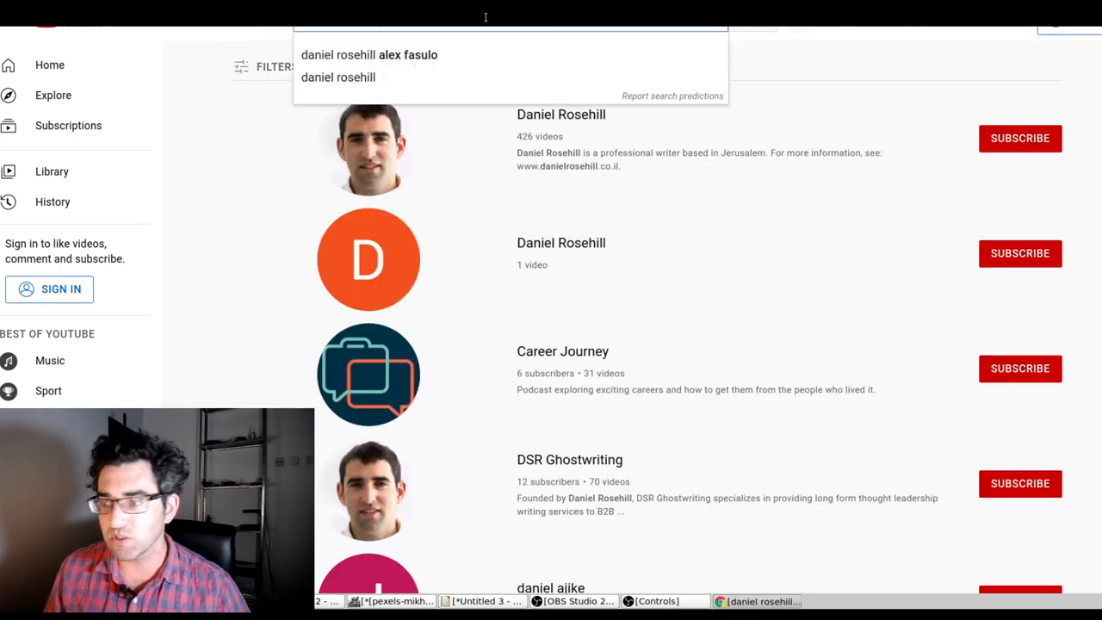
{"action": "key", "text": "Return"}
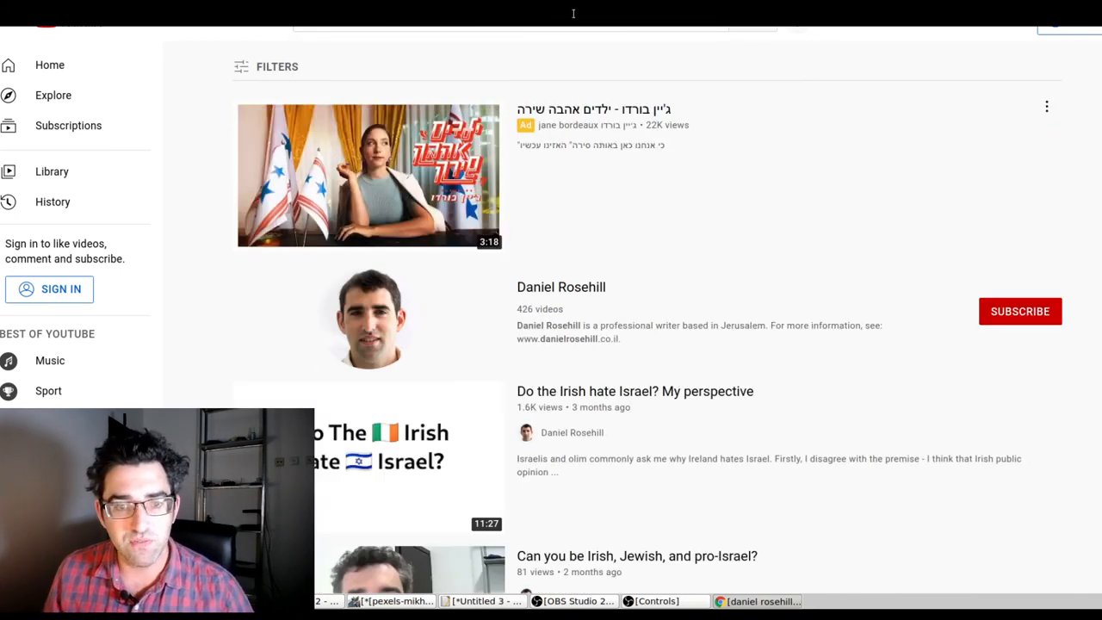
{"action": "scroll", "coordinate": [856, 238], "scroll_direction": "down", "scroll_amount": 3}
{"action": "scroll", "coordinate": [855, 238], "scroll_direction": "down", "scroll_amount": 2}
{"action": "scroll", "coordinate": [843, 224], "scroll_direction": "up", "scroll_amount": 5}
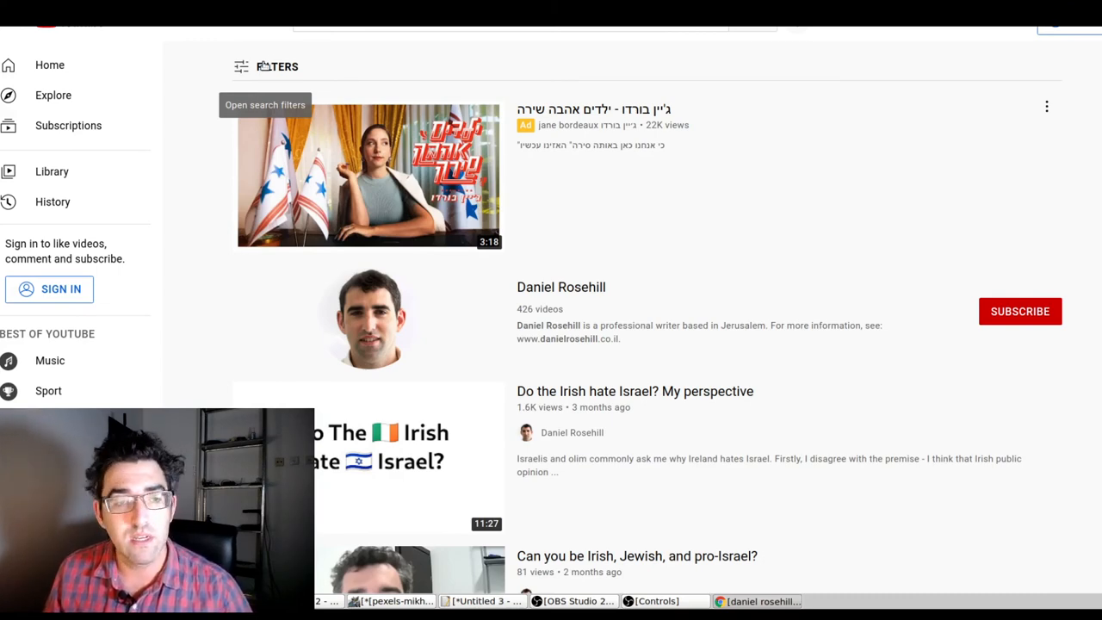
- Filter the search to channels, find no results, and return to the mixed results
{"action": "left_click", "coordinate": [265, 67]}
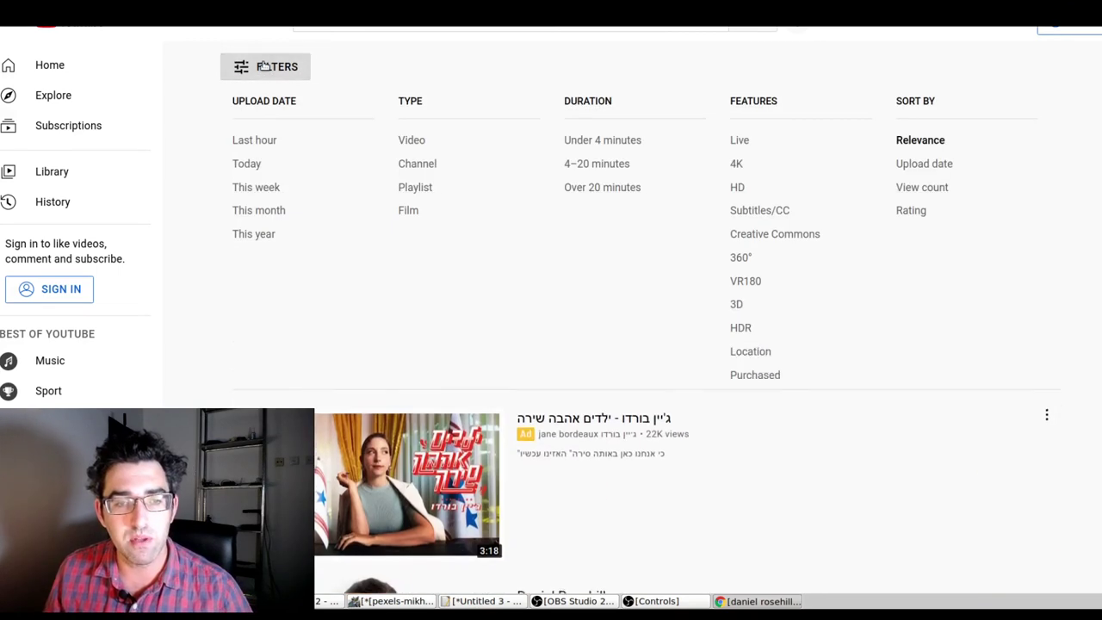
{"action": "left_click", "coordinate": [414, 164]}
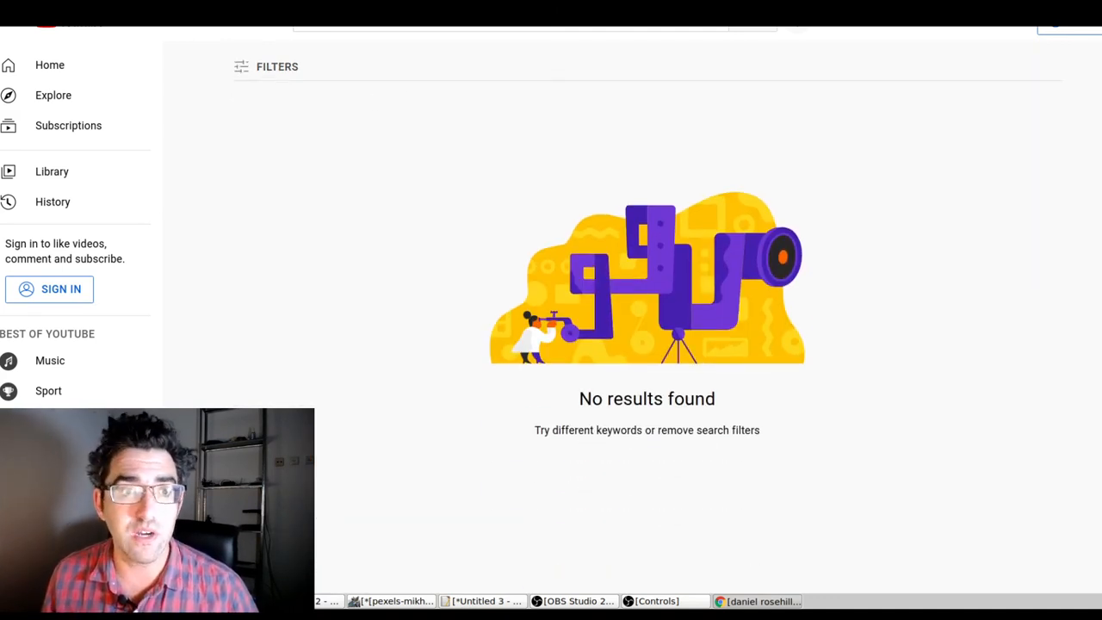
{"action": "left_click", "coordinate": [751, 20]}
{"action": "scroll", "coordinate": [843, 172], "scroll_direction": "down", "scroll_amount": 3}
{"action": "scroll", "coordinate": [861, 215], "scroll_direction": "down", "scroll_amount": 4}
{"action": "scroll", "coordinate": [901, 242], "scroll_direction": "down", "scroll_amount": 4}
{"action": "scroll", "coordinate": [901, 242], "scroll_direction": "down", "scroll_amount": 5}
{"action": "scroll", "coordinate": [901, 249], "scroll_direction": "down", "scroll_amount": 5}
{"action": "scroll", "coordinate": [912, 267], "scroll_direction": "up", "scroll_amount": 4}
{"action": "scroll", "coordinate": [861, 256], "scroll_direction": "up", "scroll_amount": 3}
{"action": "scroll", "coordinate": [859, 256], "scroll_direction": "up", "scroll_amount": 3}
{"action": "scroll", "coordinate": [591, 239], "scroll_direction": "up", "scroll_amount": 3}
{"action": "scroll", "coordinate": [732, 297], "scroll_direction": "up", "scroll_amount": 3}
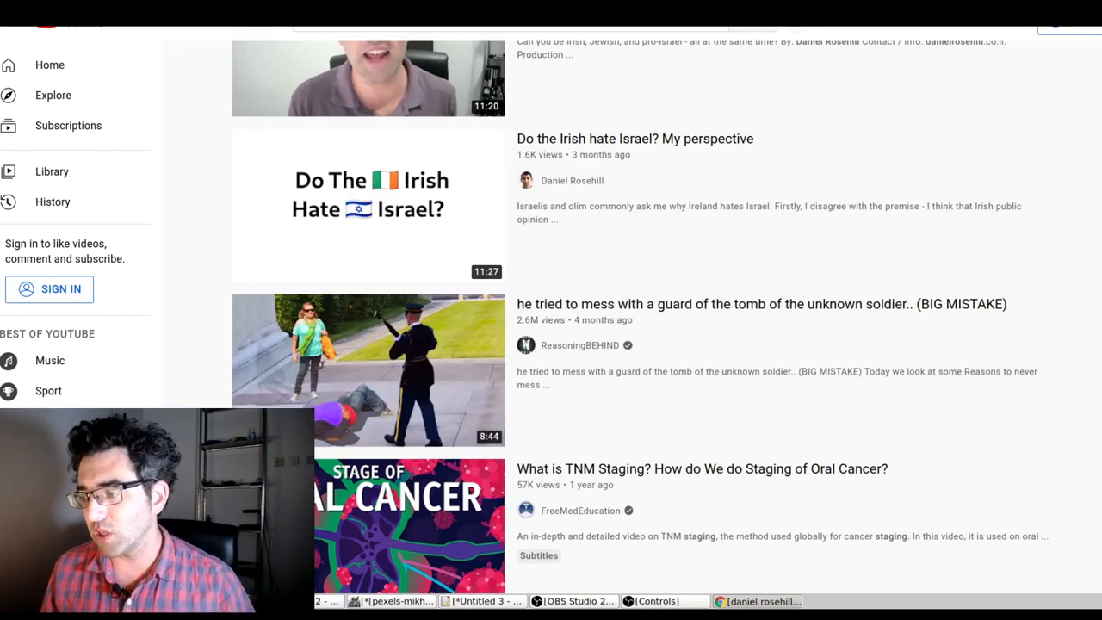
- Search YouTube for 'daniel rosehill test' and view the 426-video channel results
{"action": "key", "text": "alt+Tab"}
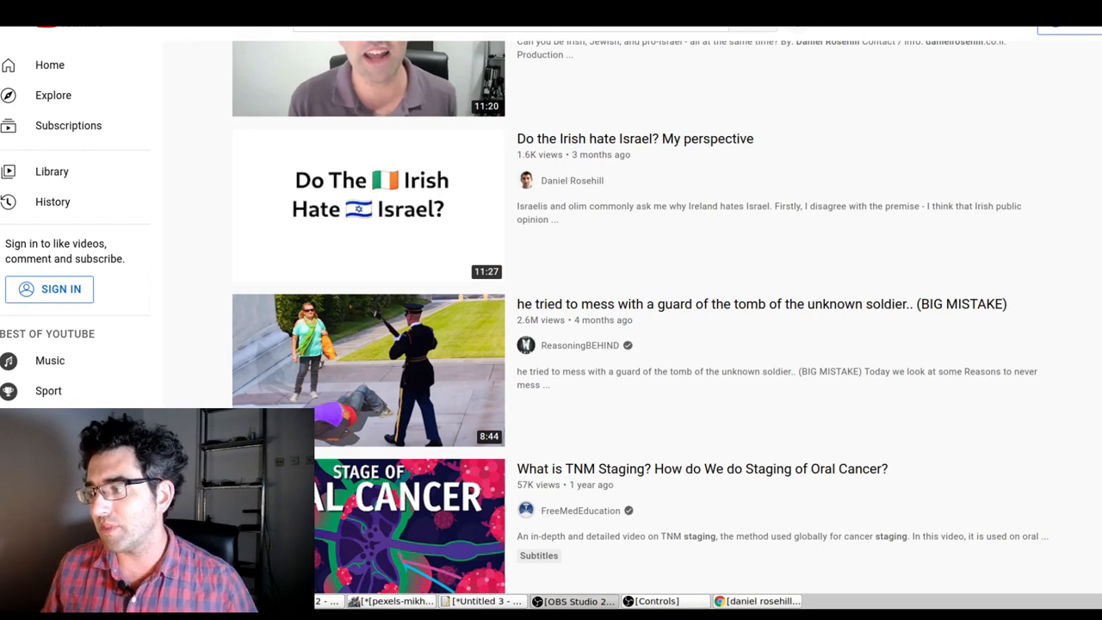
{"action": "left_click", "coordinate": [519, 28]}
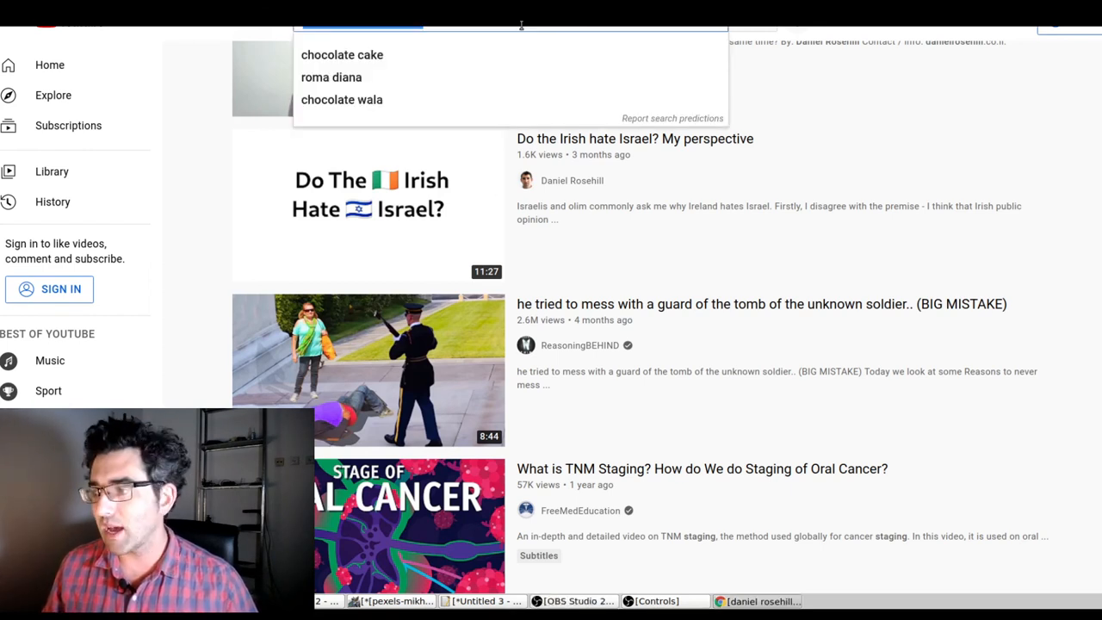
{"action": "type", "text": "daniel ros"}
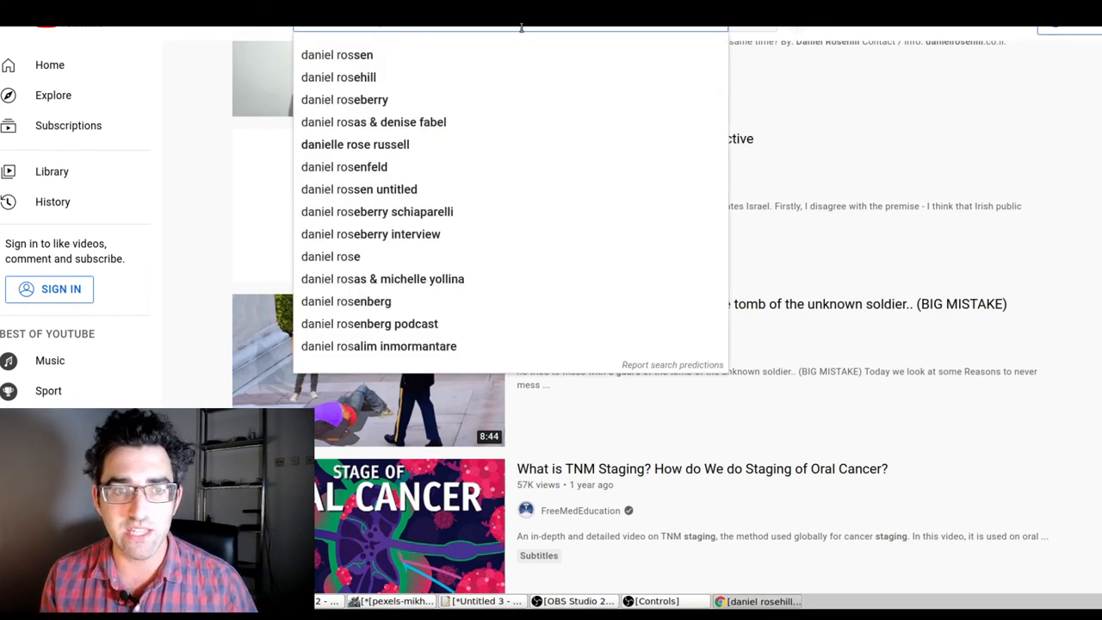
{"action": "type", "text": "ehill"}
{"action": "key", "text": "BackSpace"}
{"action": "key", "text": "BackSpace"}
{"action": "key", "text": "BackSpace"}
{"action": "type", "text": "niel rose"}
{"action": "key", "text": "ctrl+a"}
{"action": "type", "text": "te"}
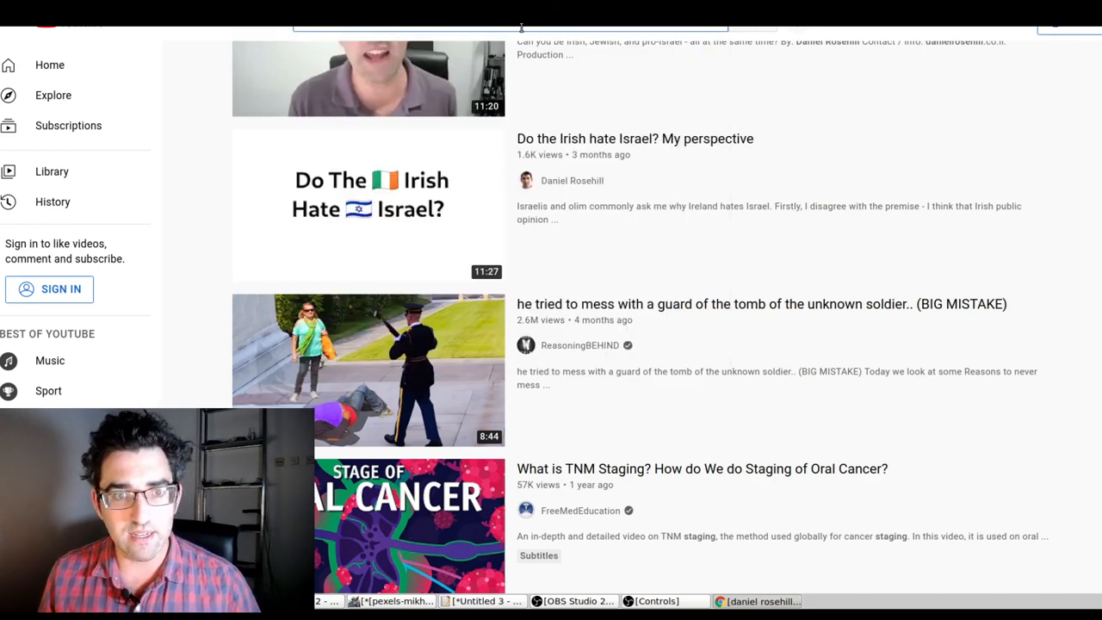
{"action": "key", "text": "Return"}
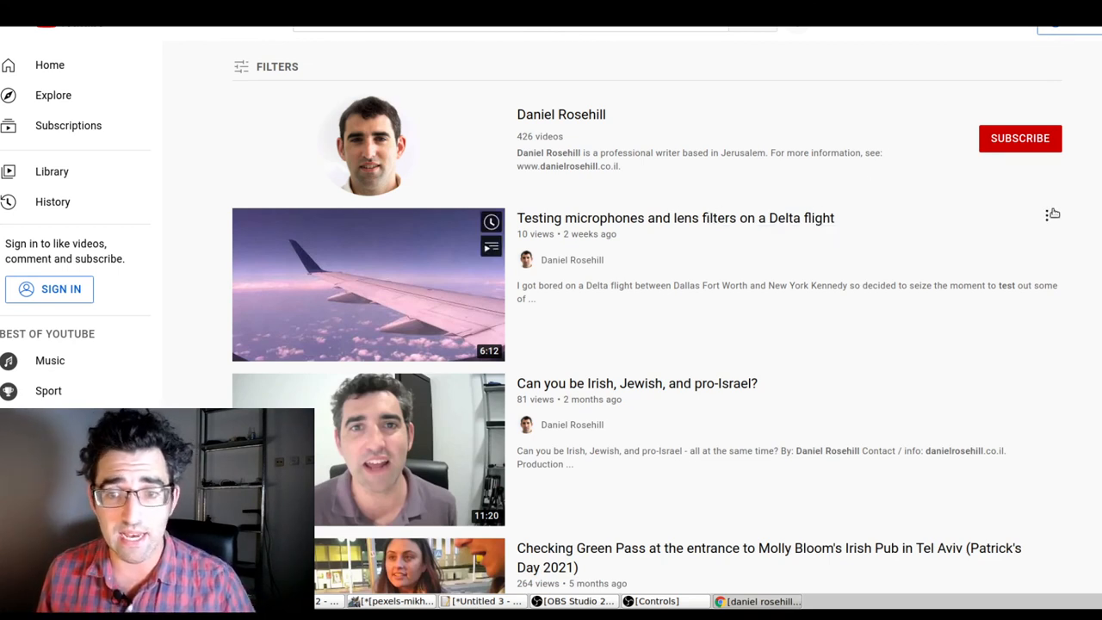
{"action": "key", "text": "alt+Tab"}
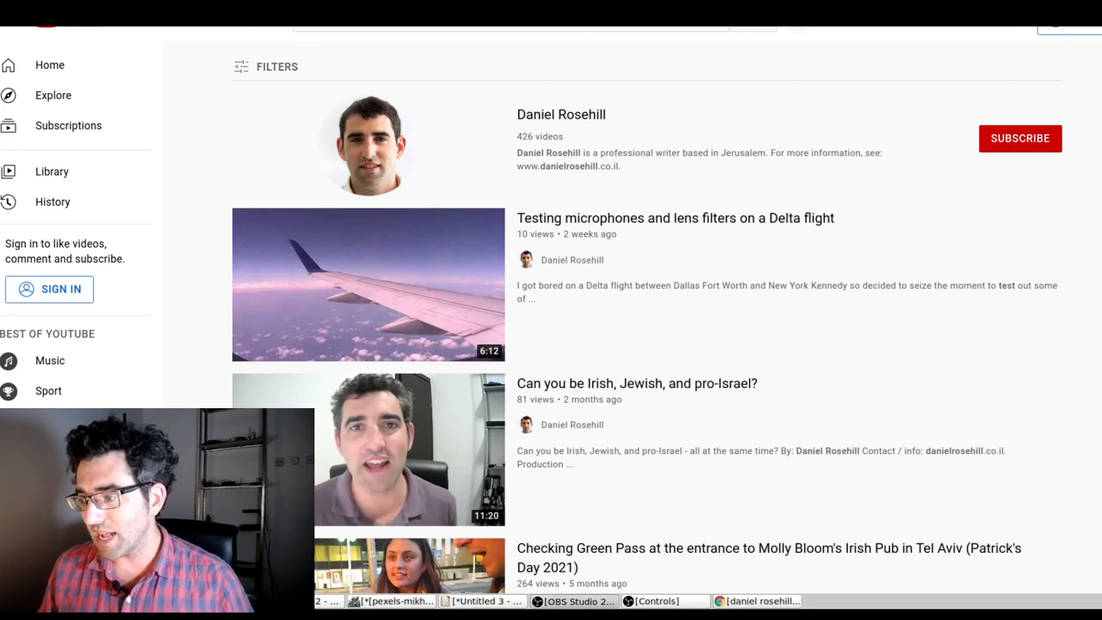